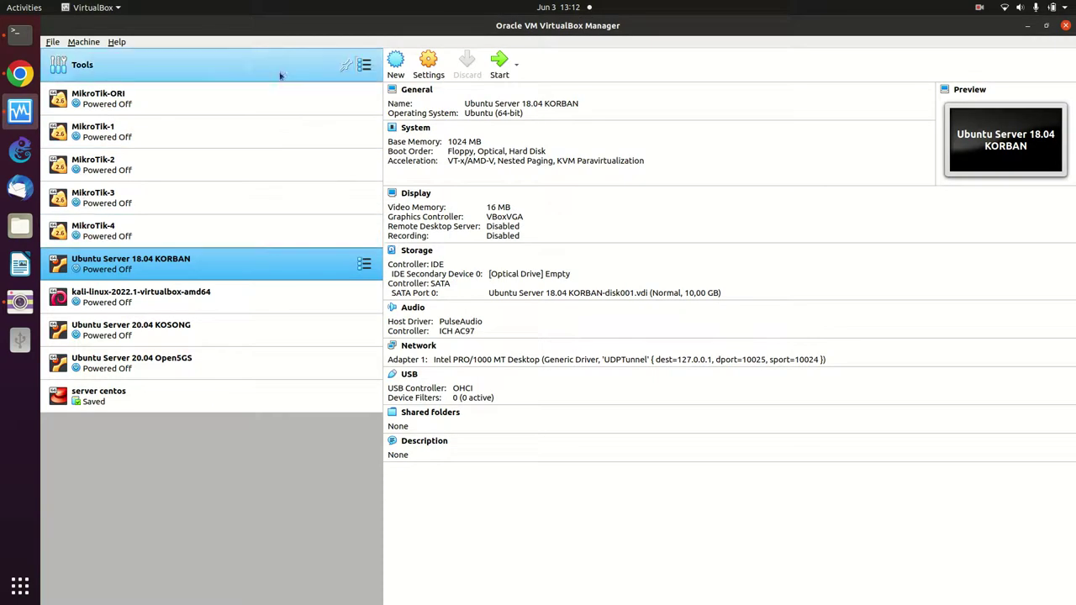
- Launch the Create Virtual Machine wizard from the VirtualBox toolbar
click(395, 63)
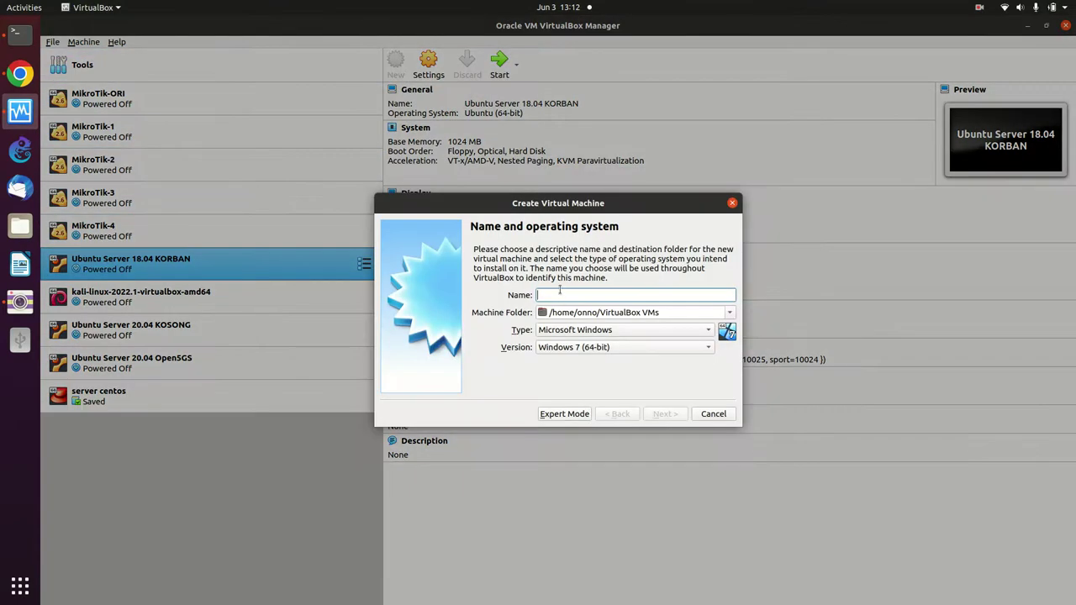
- Name the machine 'server debian' so it becomes Linux / Debian (64-bit), and continue
text(server)
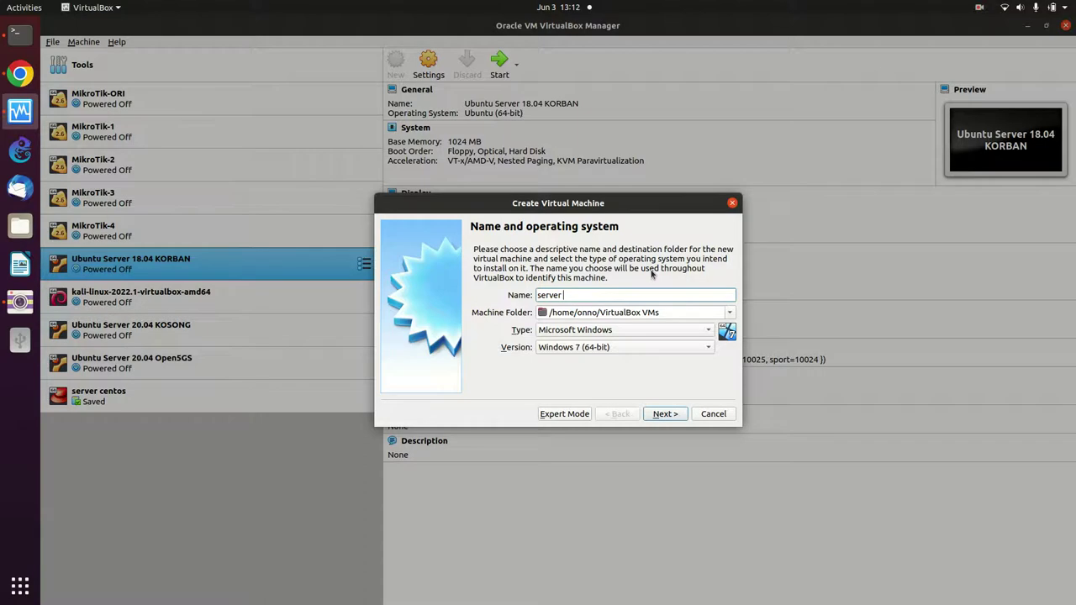
text(debian)
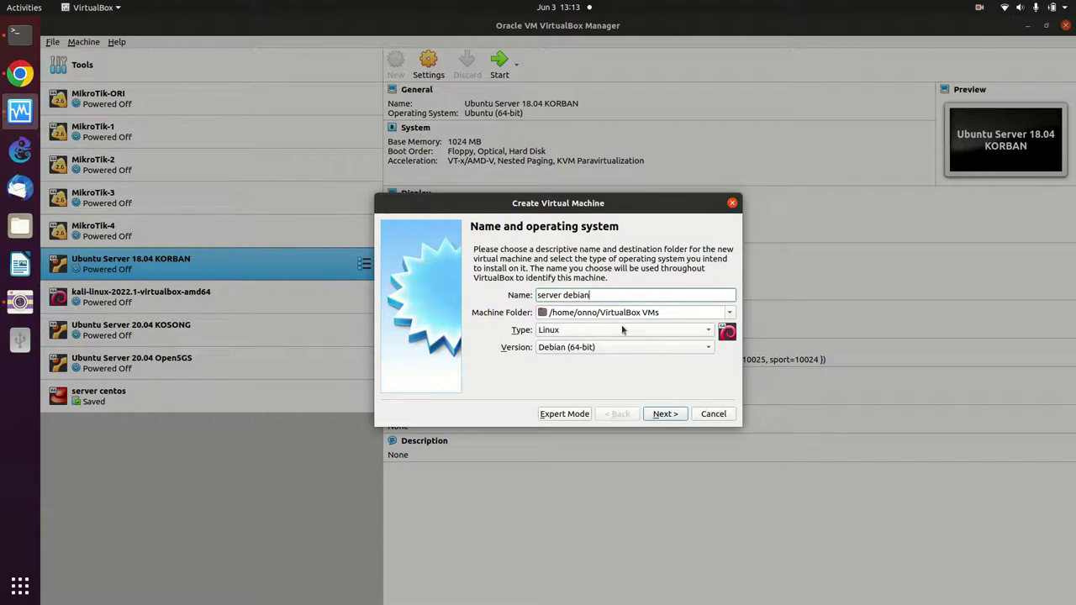
click(663, 415)
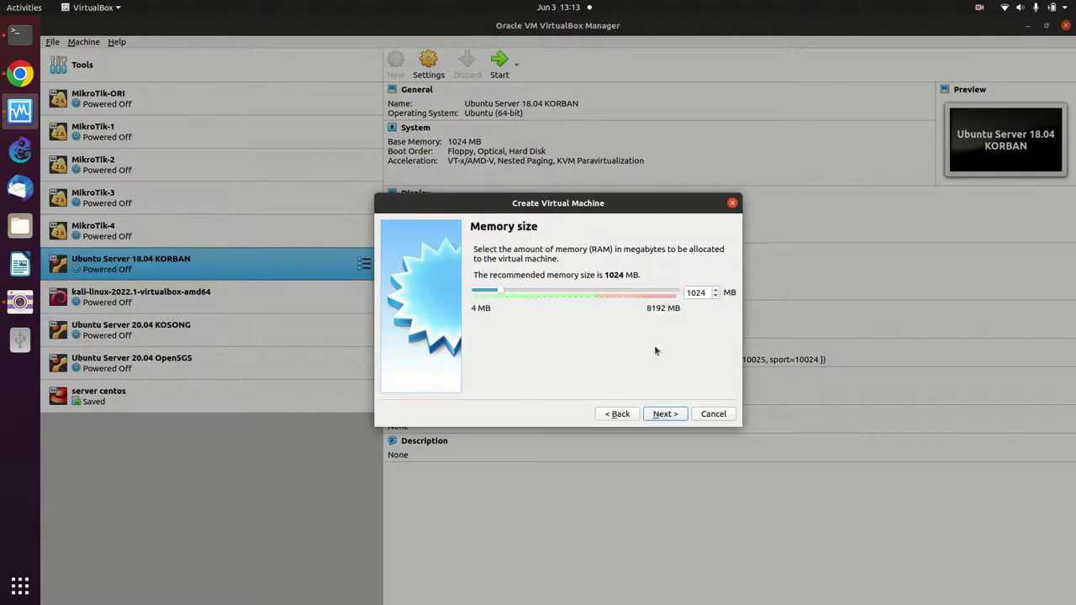
- Set the machine's memory to 2000 MB and choose to create a new virtual hard disk
click(715, 290)
click(715, 290)
click(716, 290)
click(701, 292)
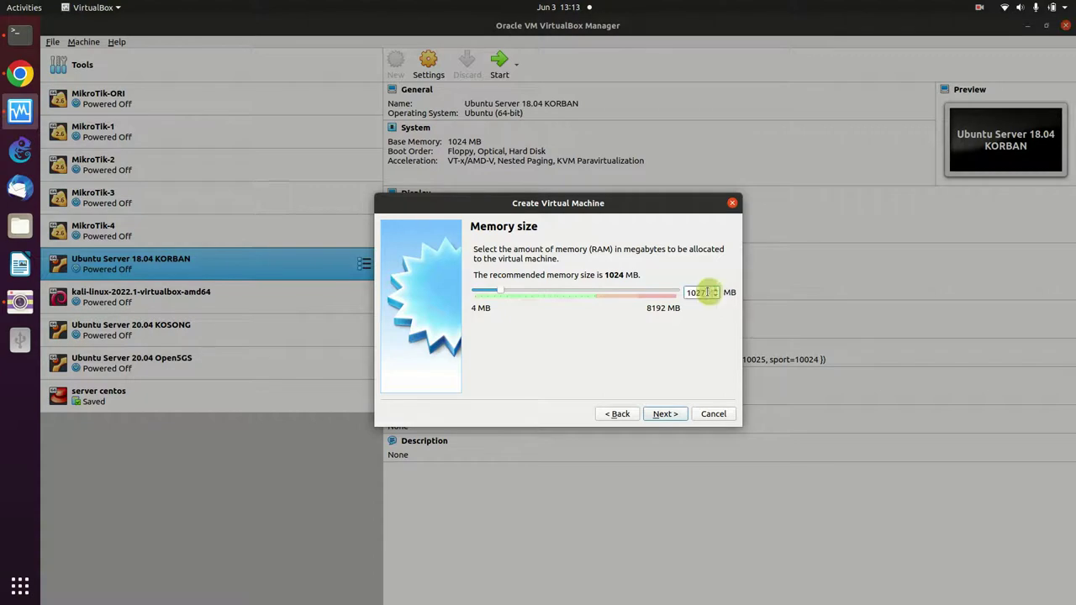
key(BackSpace)
key(BackSpace)
key(BackSpace)
key(BackSpace)
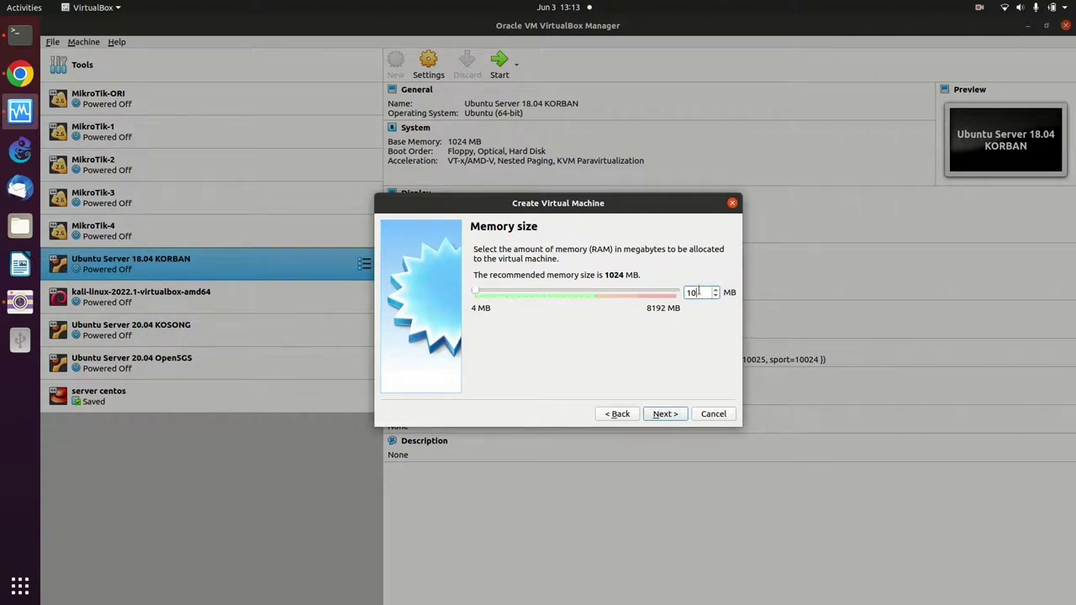
text(2000)
click(670, 416)
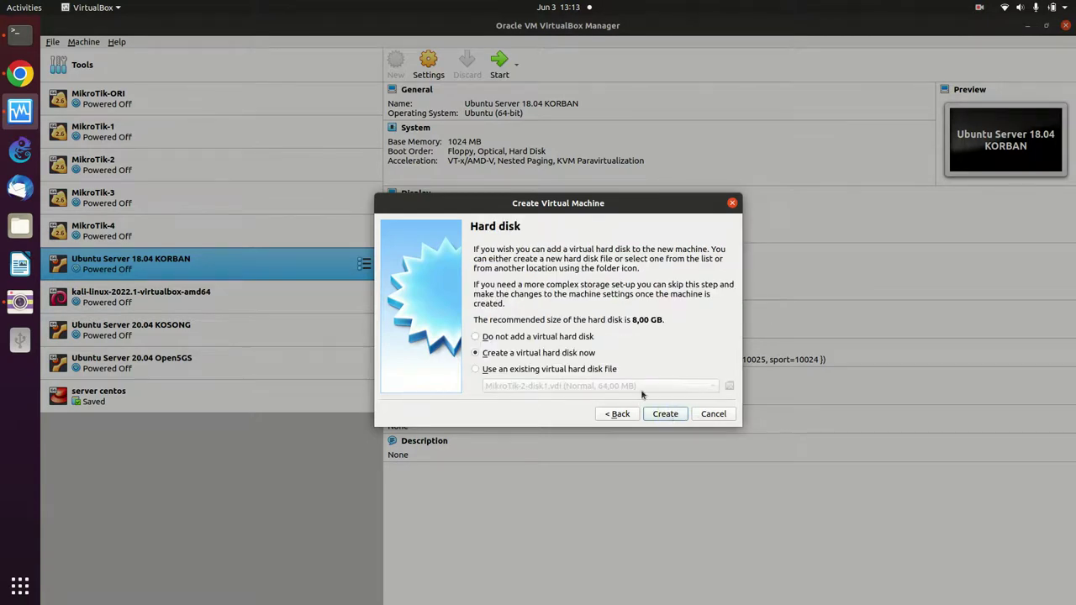
click(665, 413)
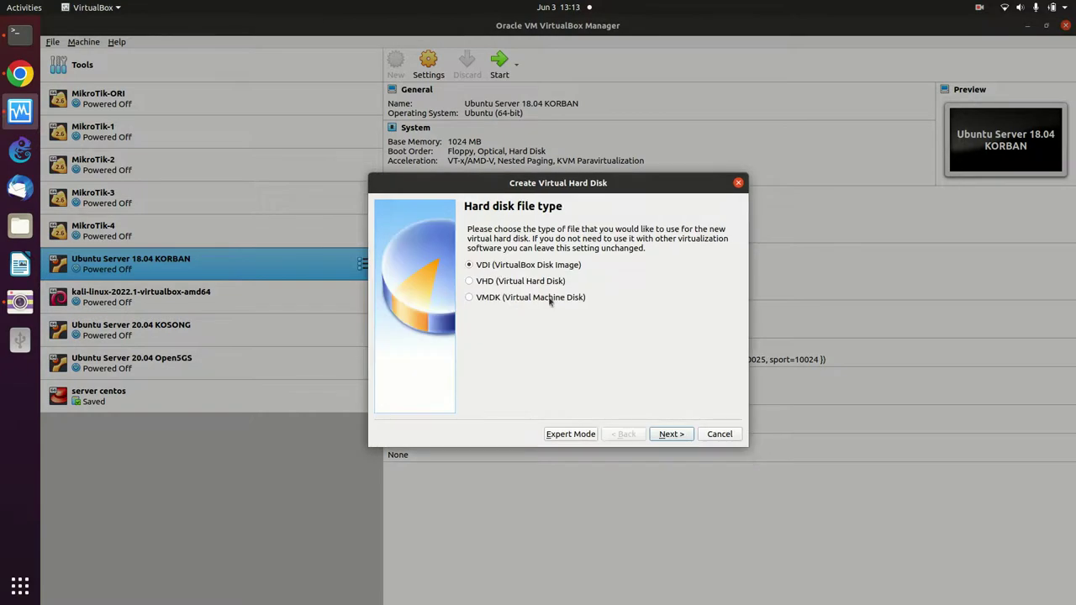
- Keep VDI and dynamic allocation, change the disk size to 30,00 GB, and create it
click(671, 434)
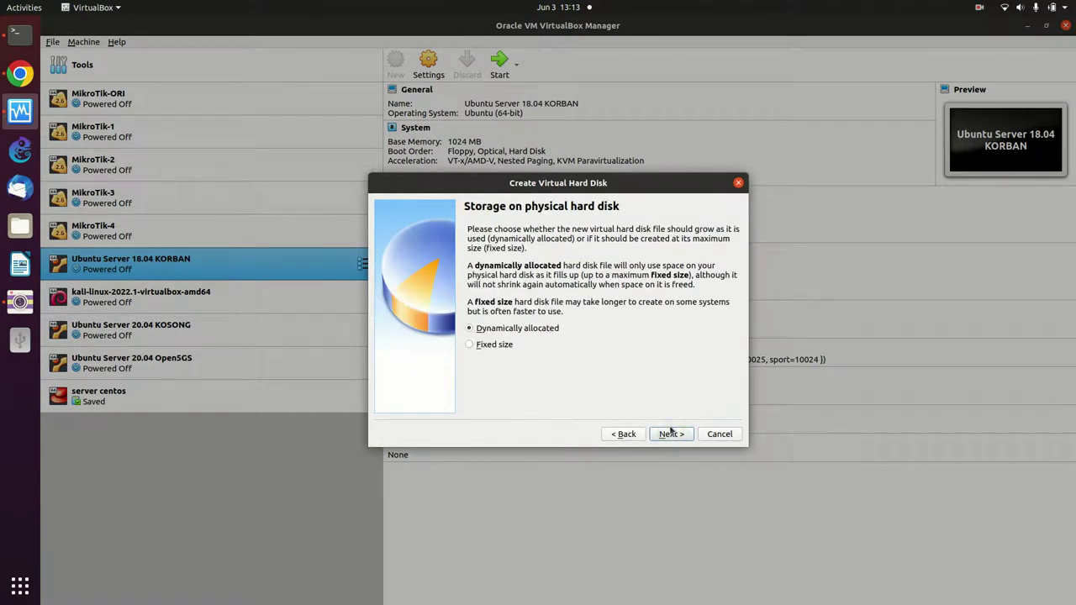
click(672, 434)
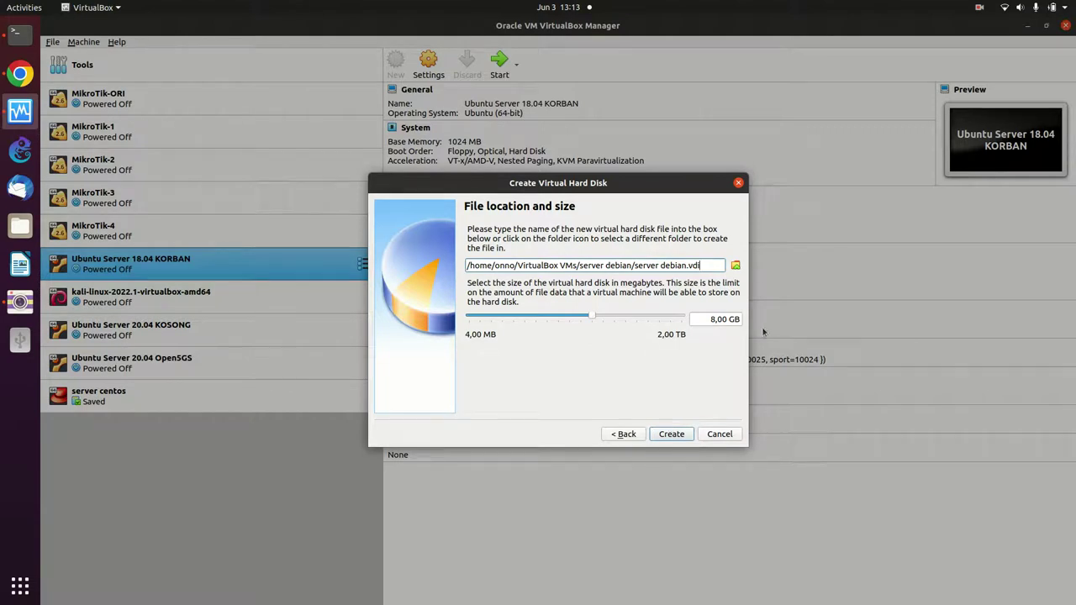
click(721, 322)
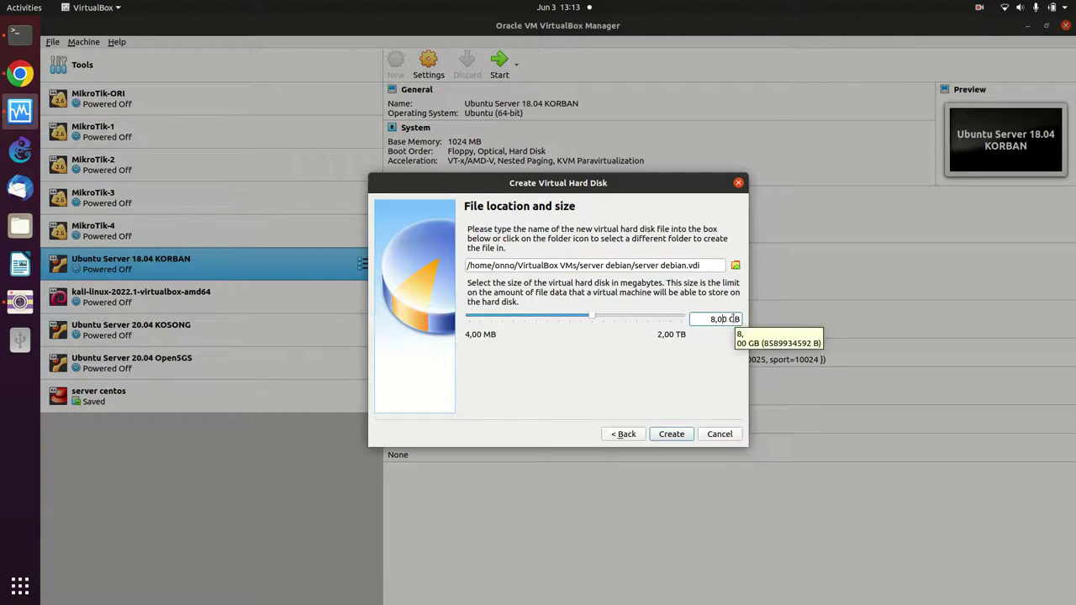
key(Left)
key(BackSpace)
text(30)
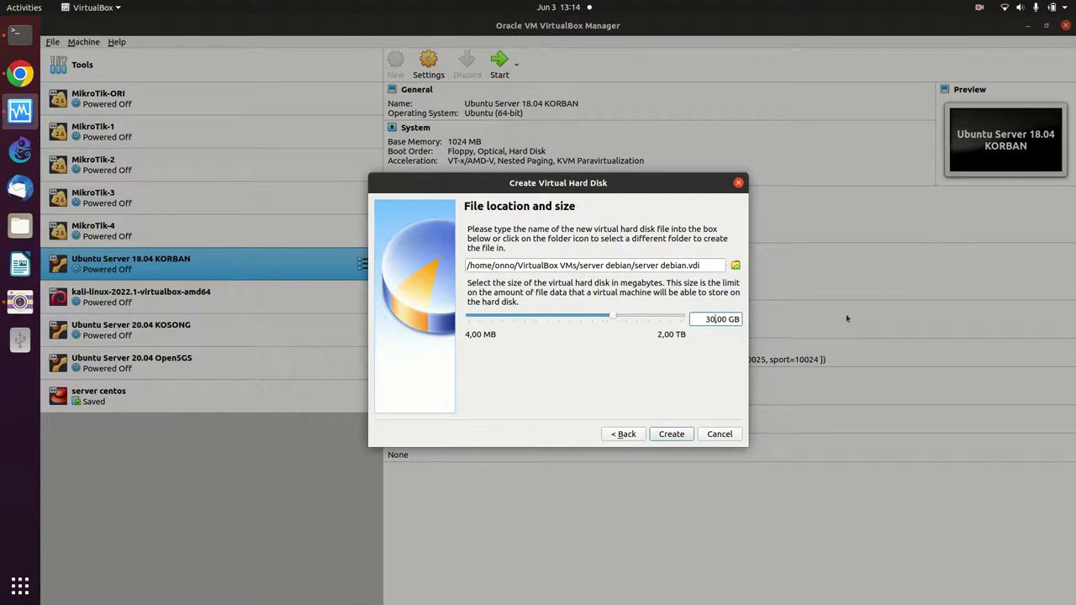
click(679, 434)
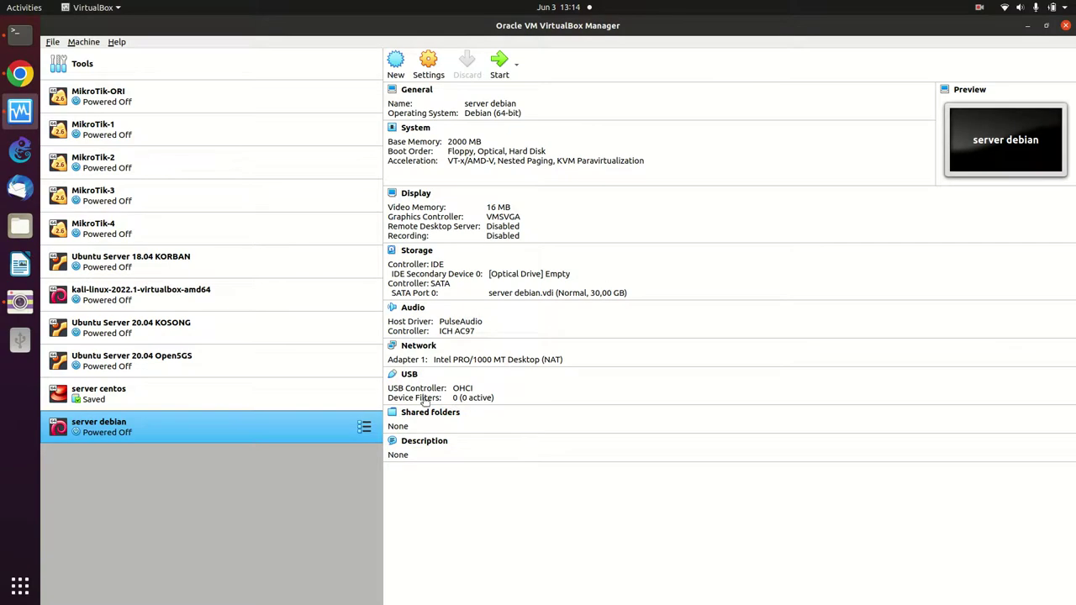
- Set Processor(s) to 2 under System > Processor in server debian's settings
right_click(206, 433)
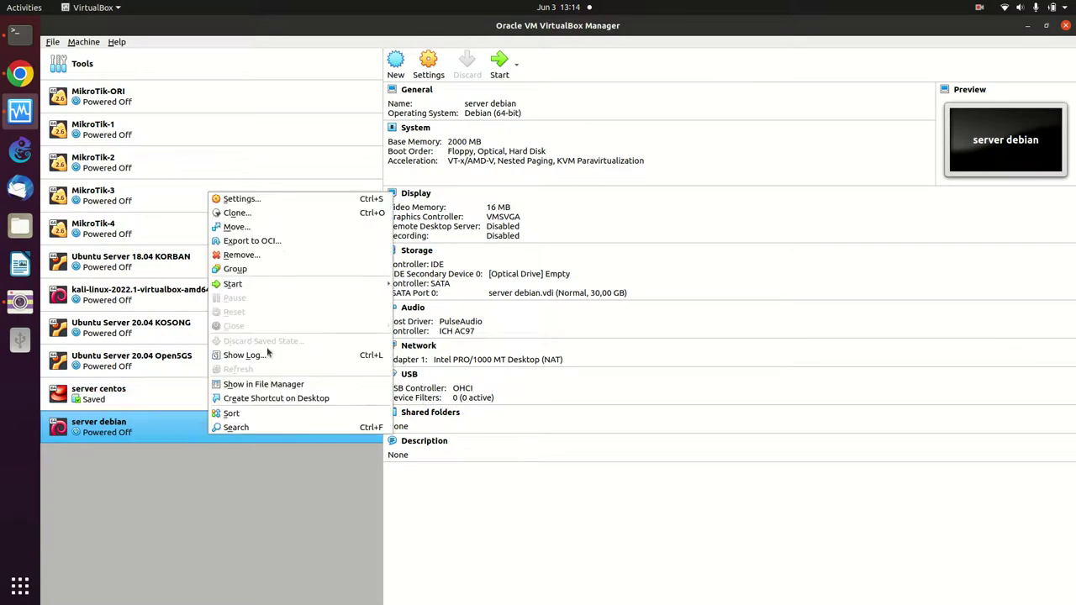
click(277, 211)
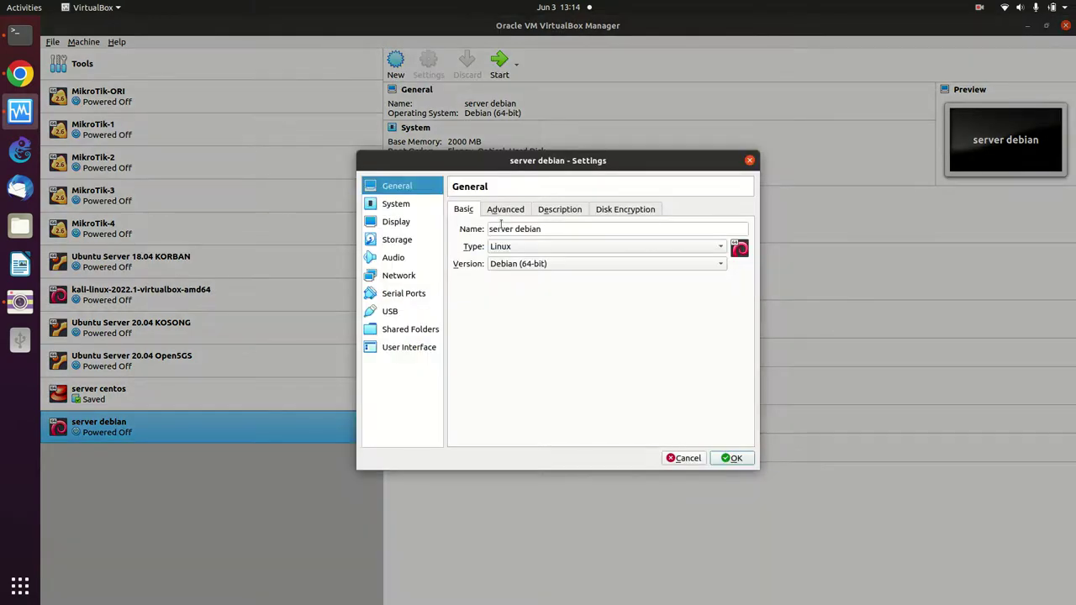
click(411, 207)
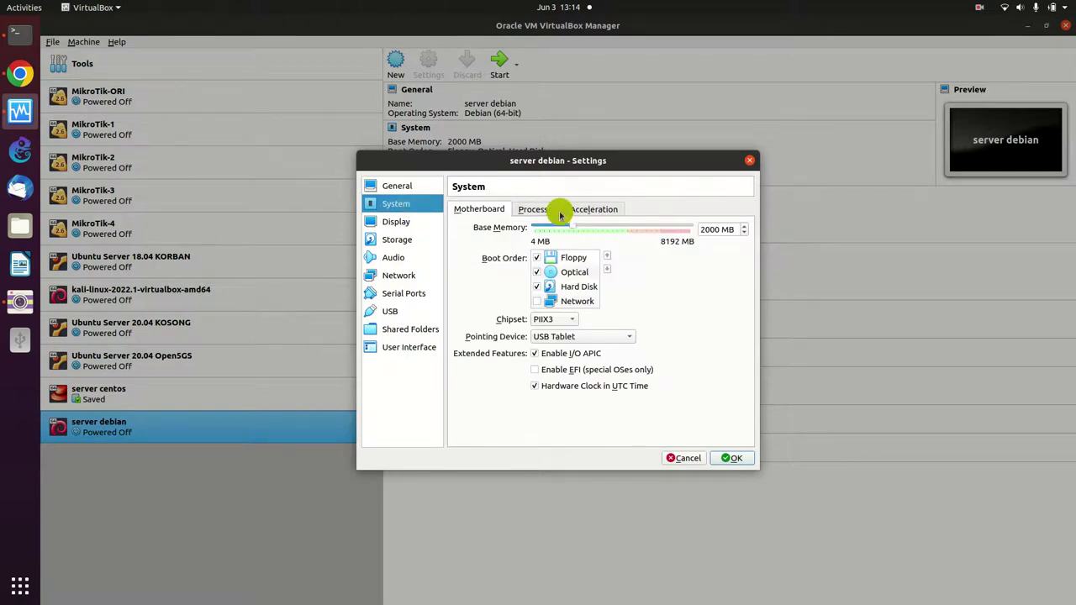
click(560, 213)
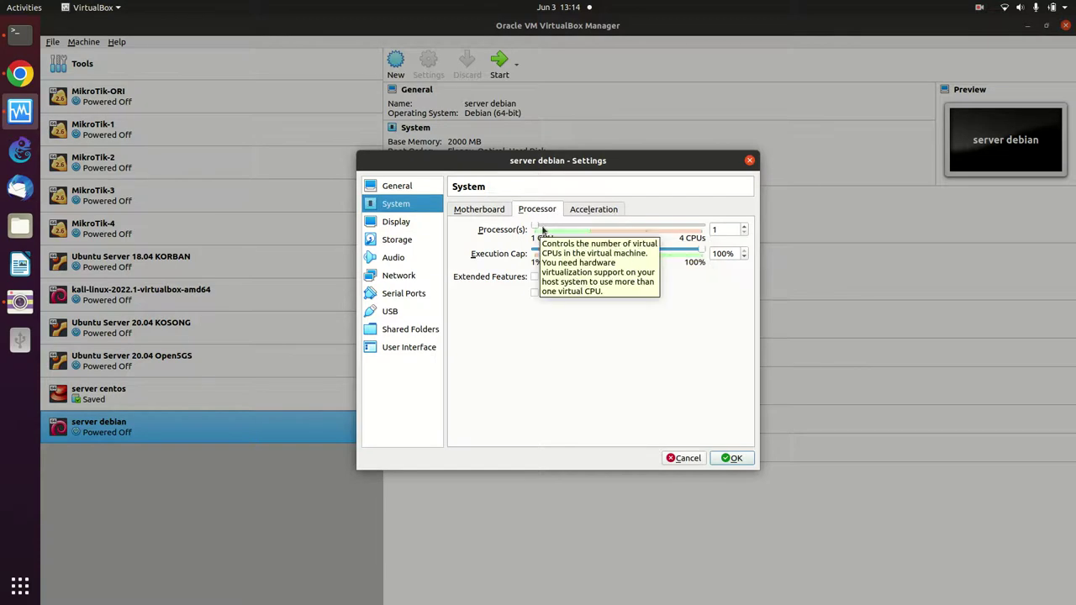
double_click(720, 231)
key(BackSpace)
text(2)
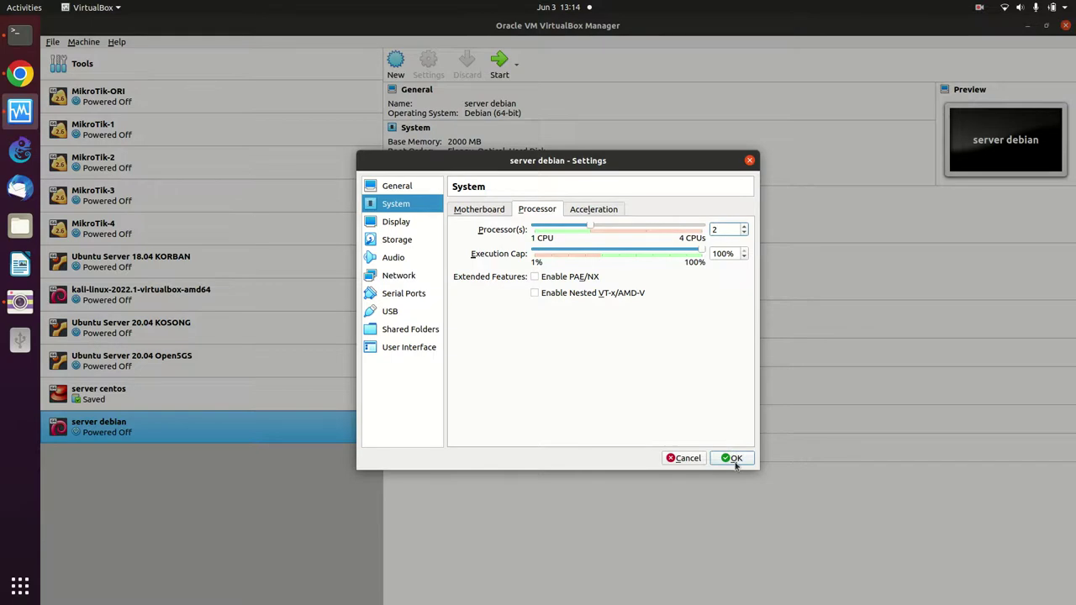
click(734, 454)
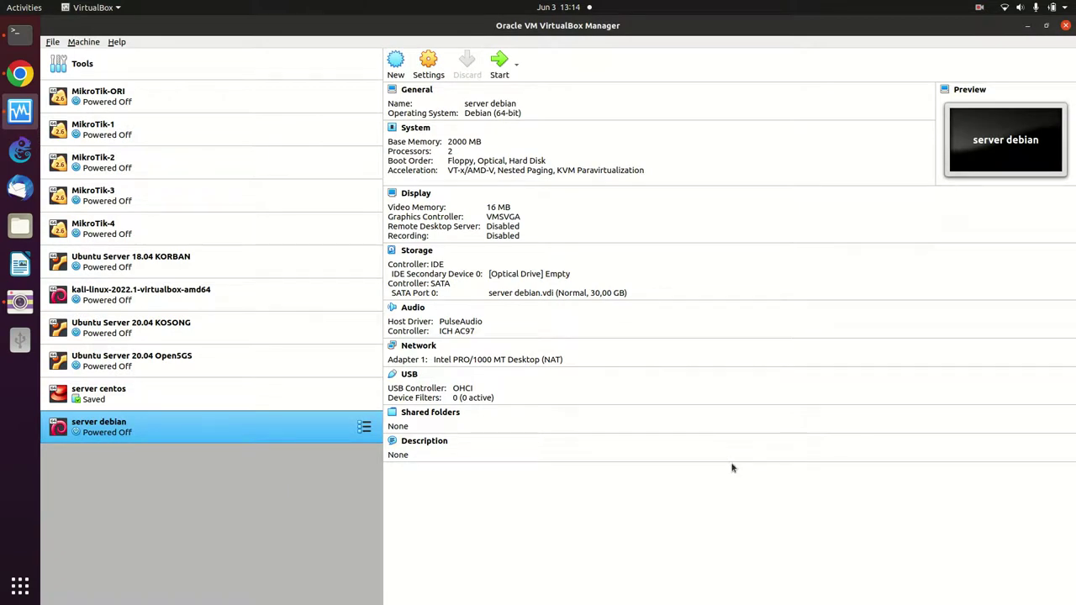
- In server debian's storage settings, browse for a disk image for the empty optical drive
right_click(274, 429)
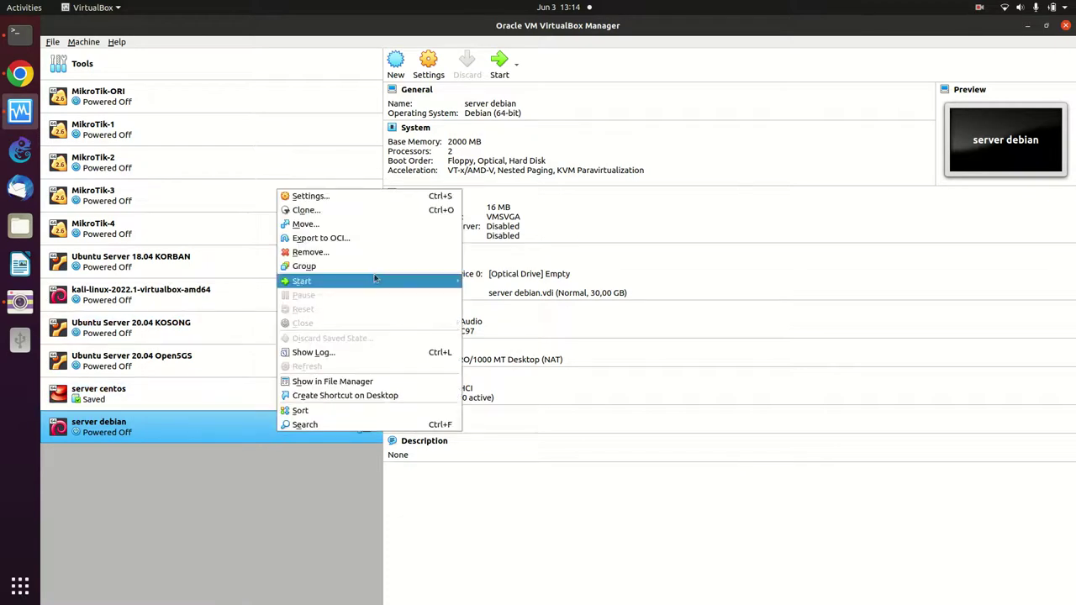
click(370, 199)
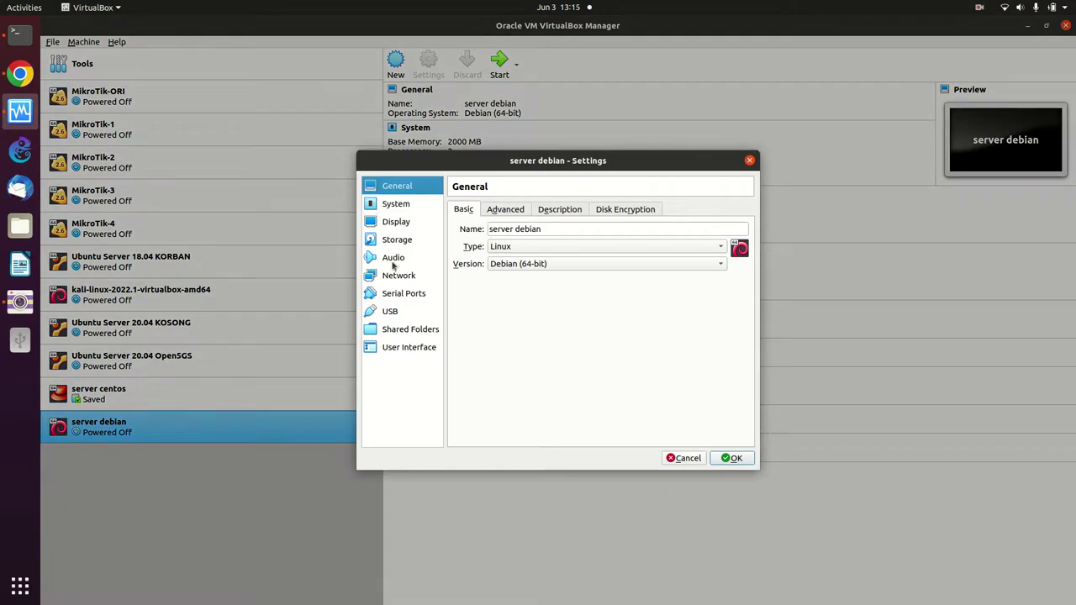
click(393, 243)
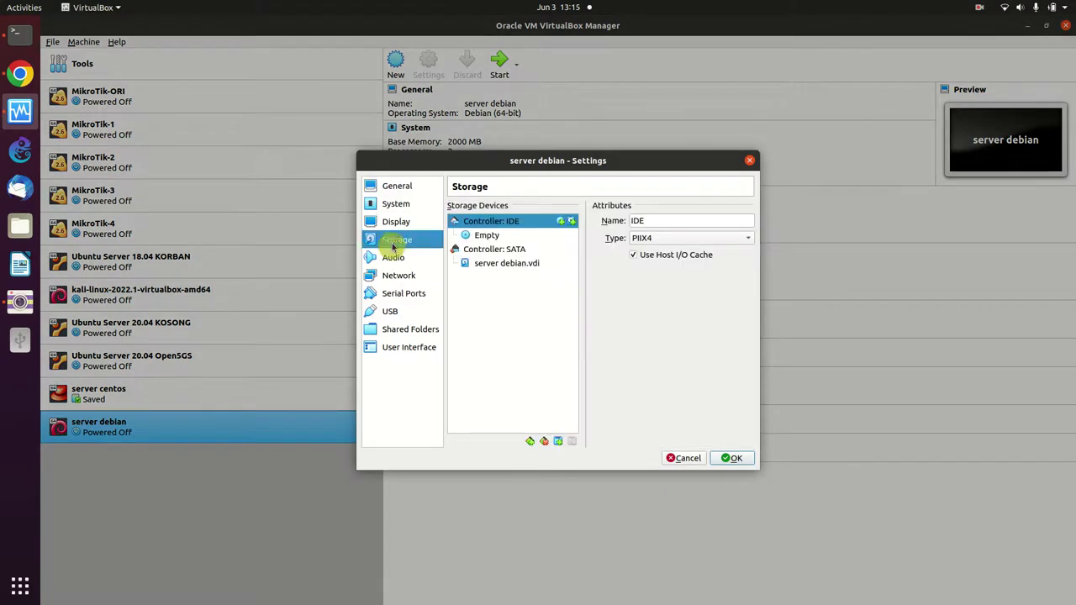
click(496, 237)
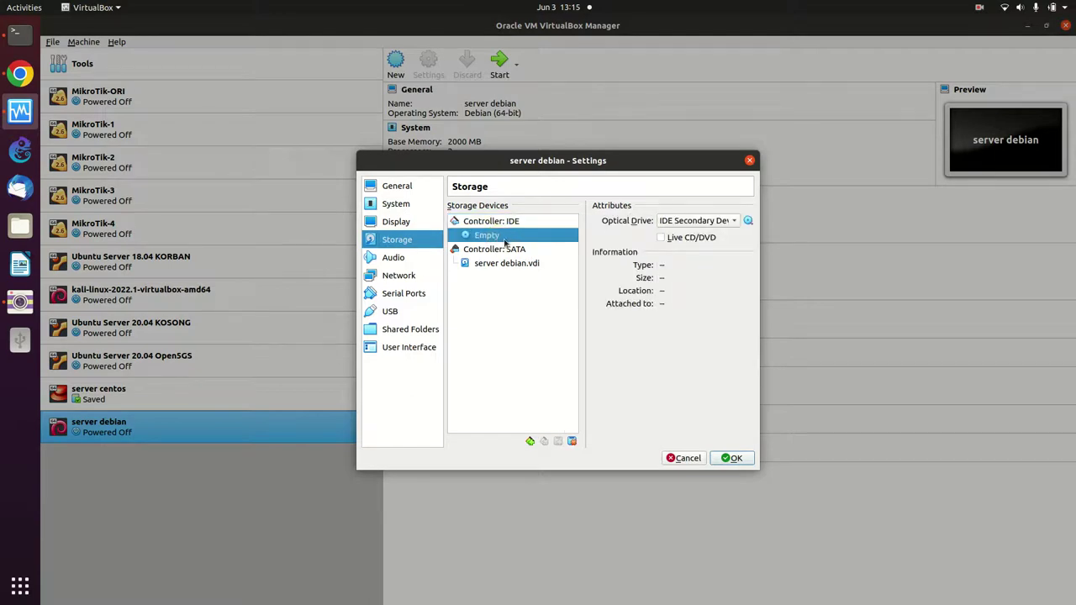
click(750, 221)
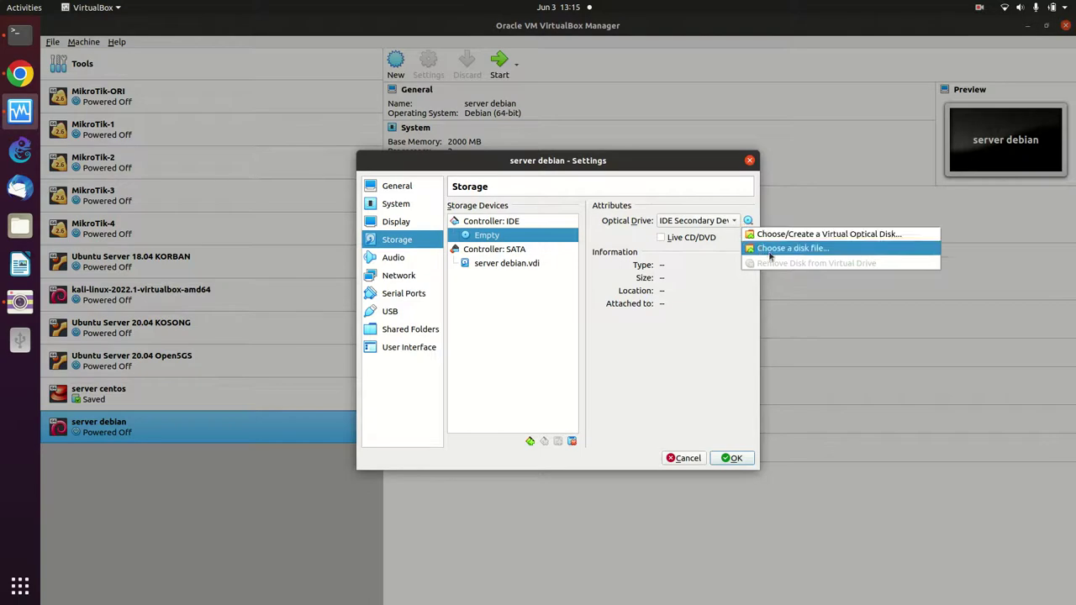
click(766, 250)
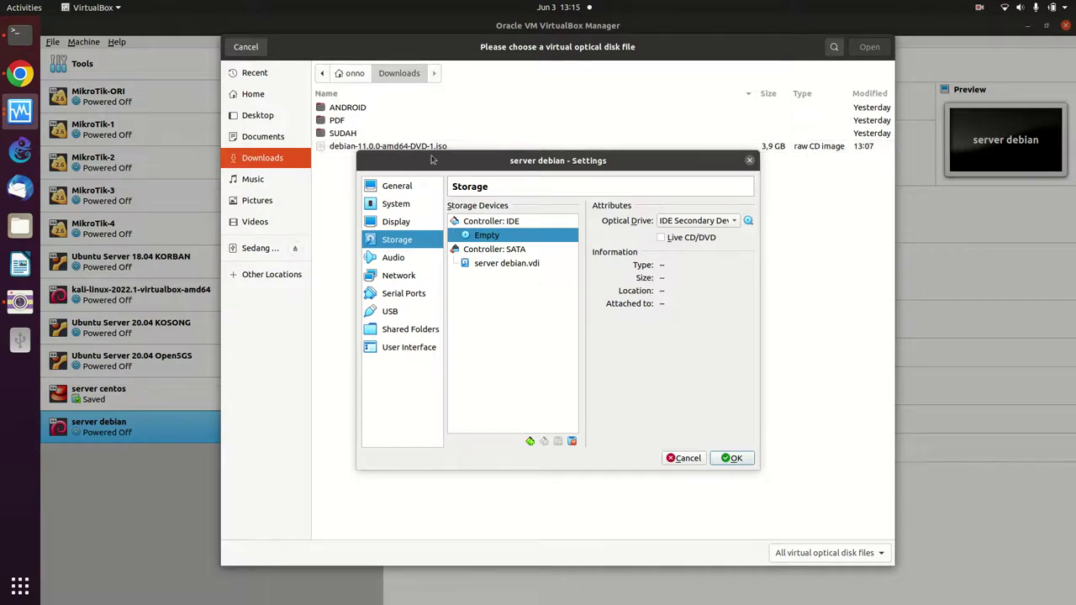
- Navigate the file chooser to Sedang Backup > iso > DEBIAN-11
click(264, 250)
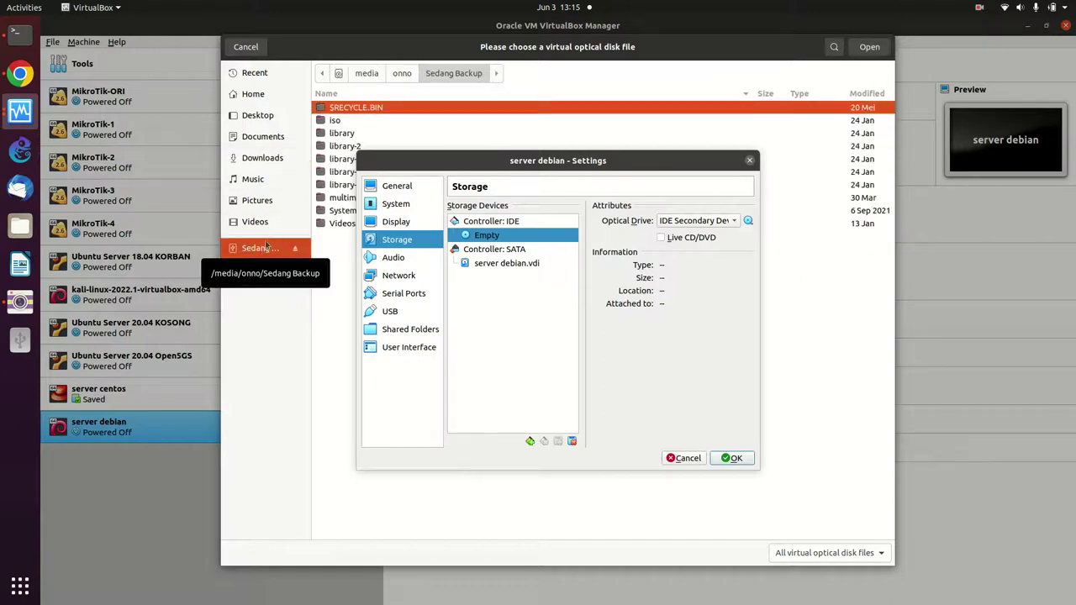
click(345, 122)
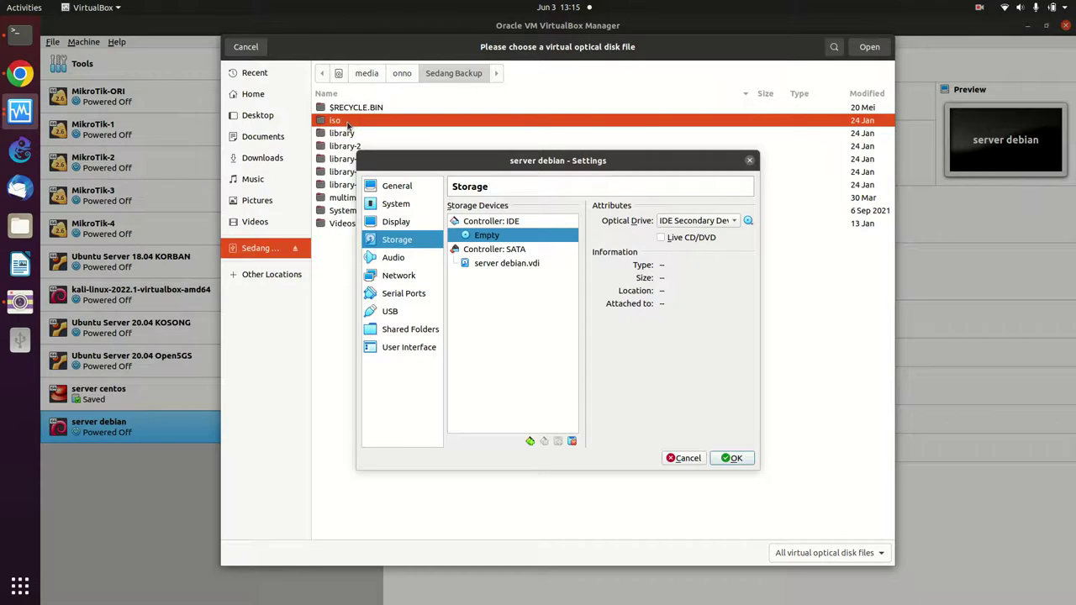
double_click(348, 124)
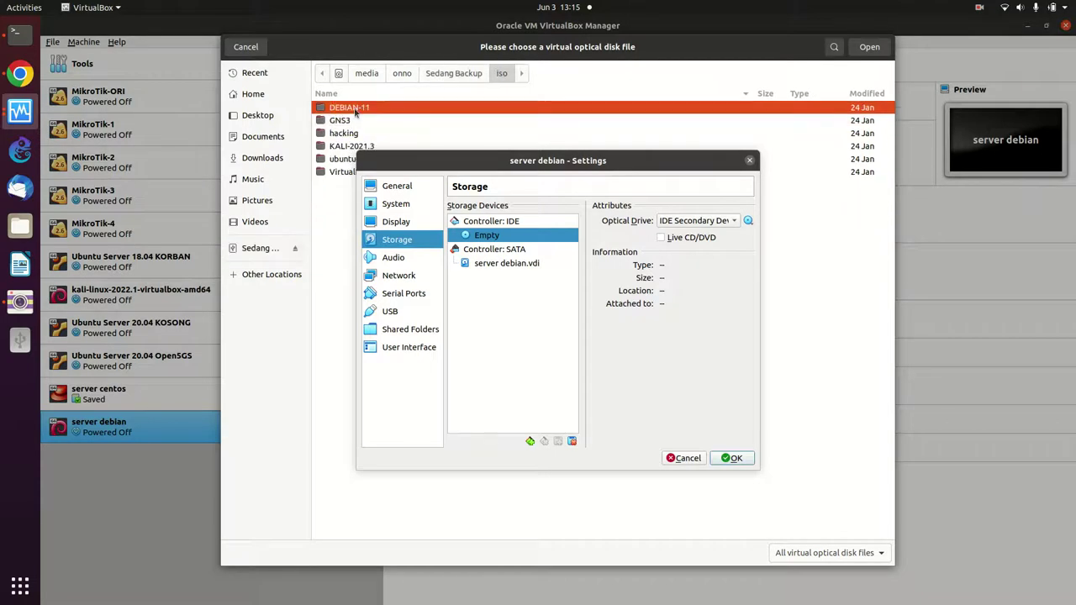
double_click(355, 110)
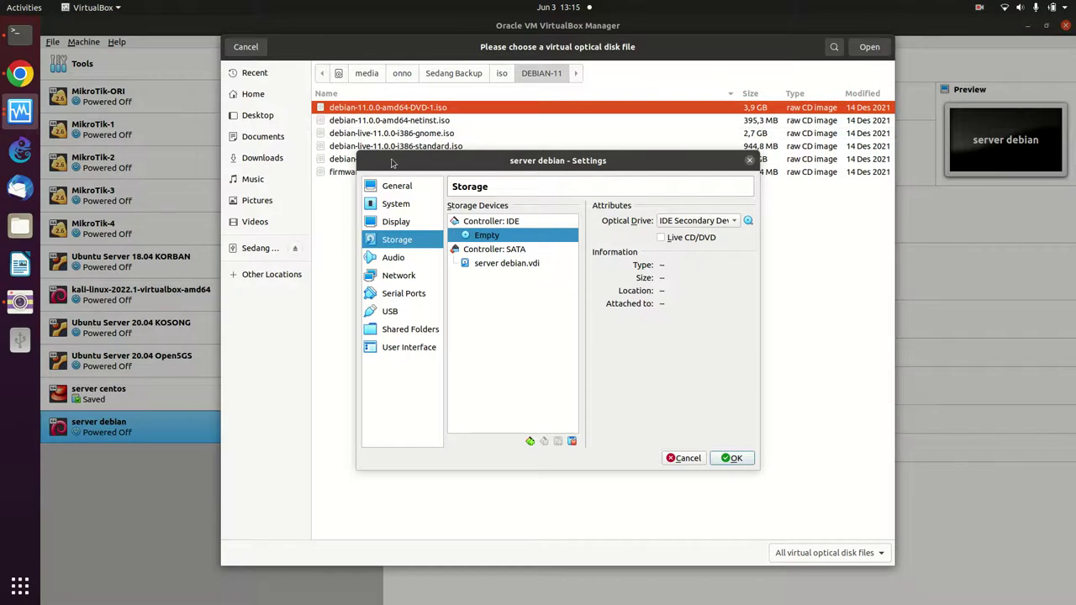
key(Escape)
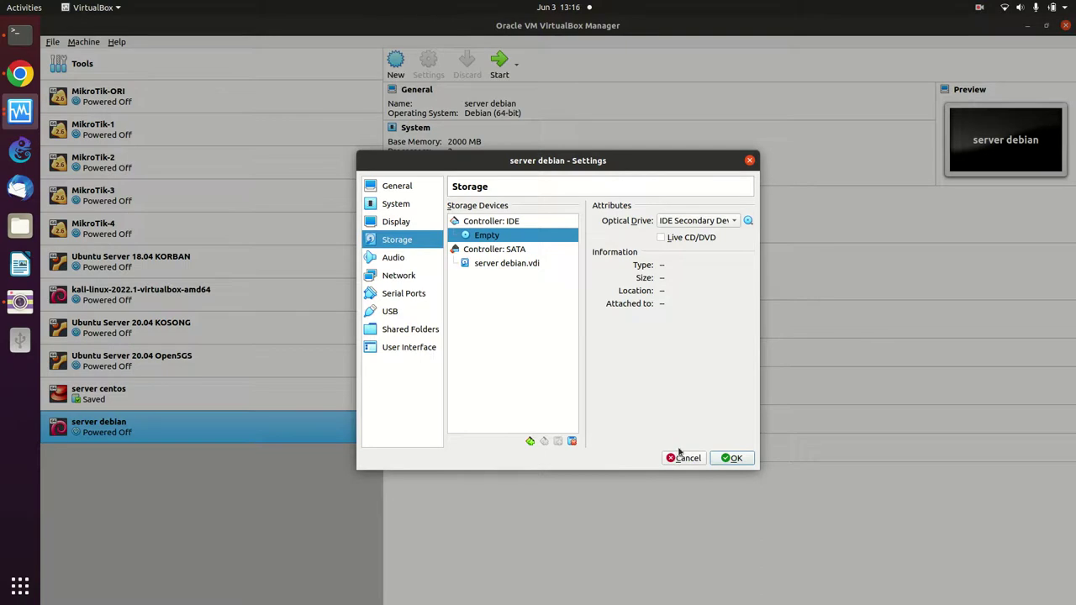
click(684, 461)
click(683, 462)
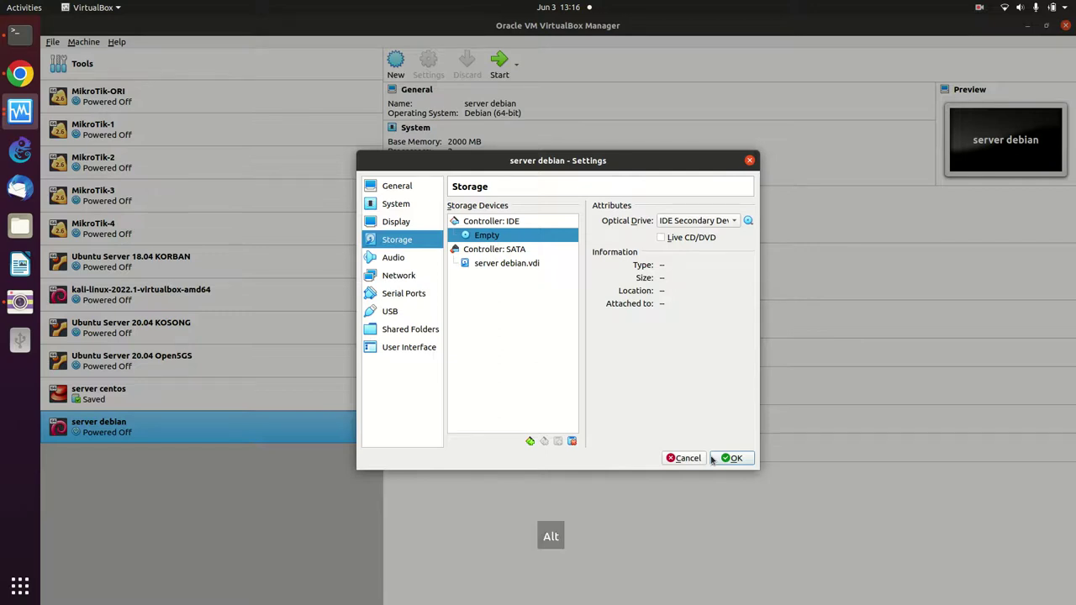
key(alt+i)
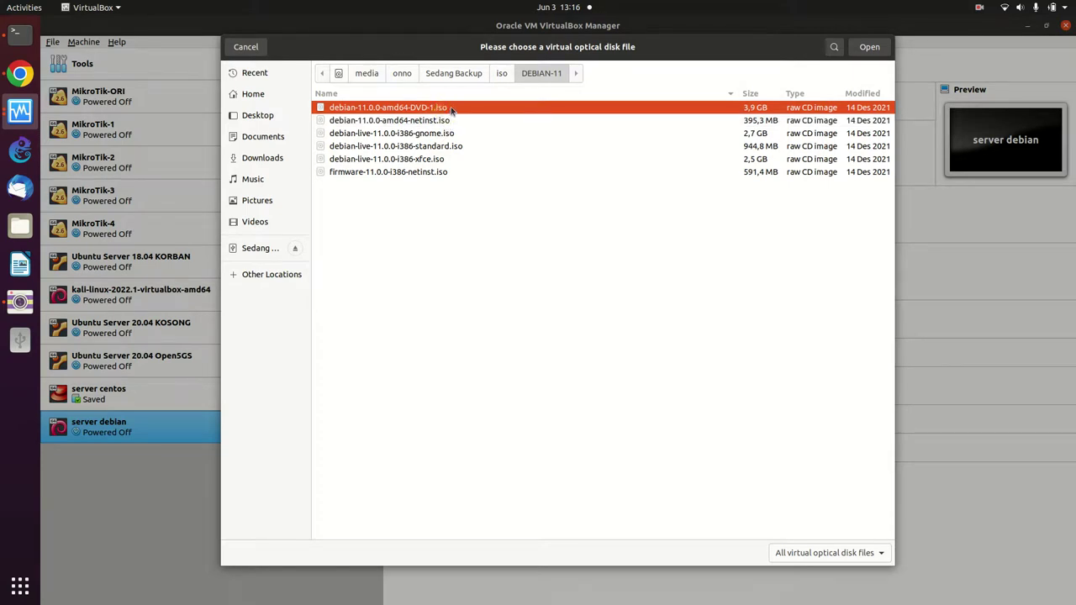
- Load debian-11.0.0-amd64-DVD-1.iso into the IDE optical drive and confirm the settings with OK
right_click(450, 110)
click(451, 110)
click(871, 50)
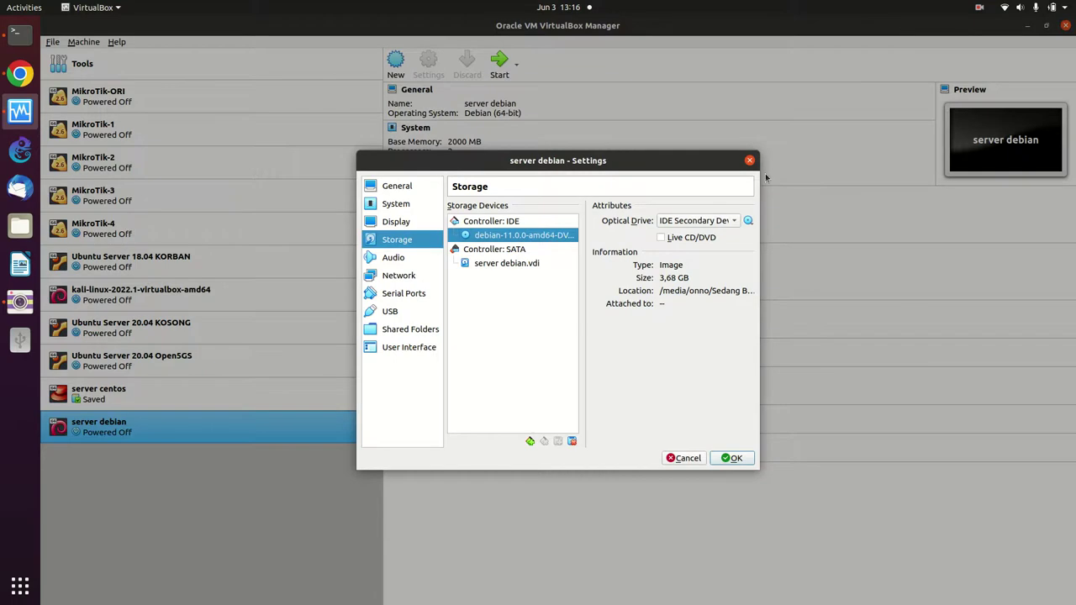
click(737, 461)
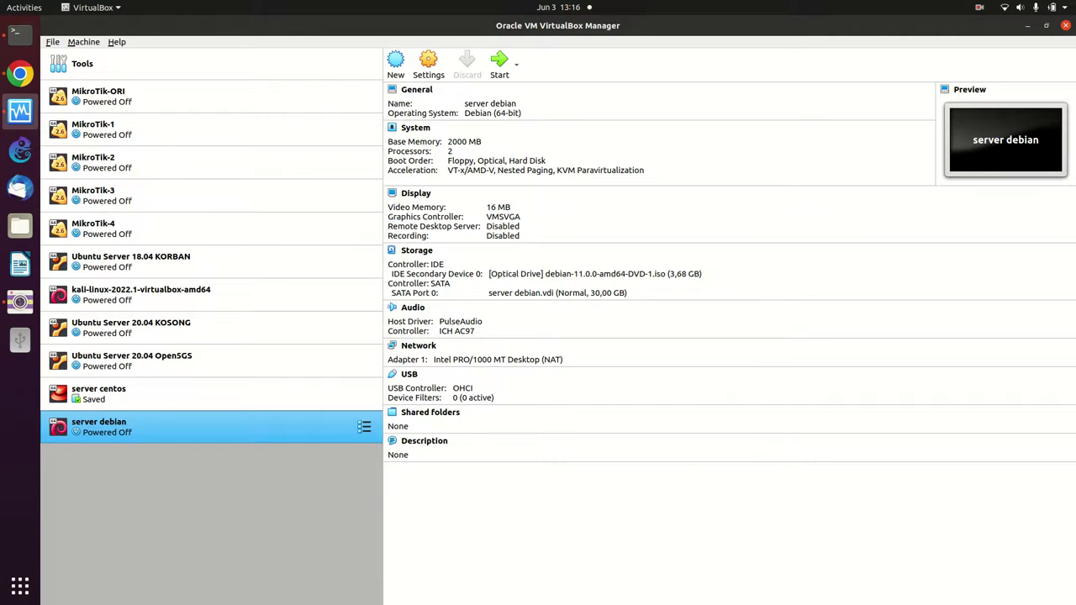
- Start server debian with Normal Start from its context menu
click(360, 427)
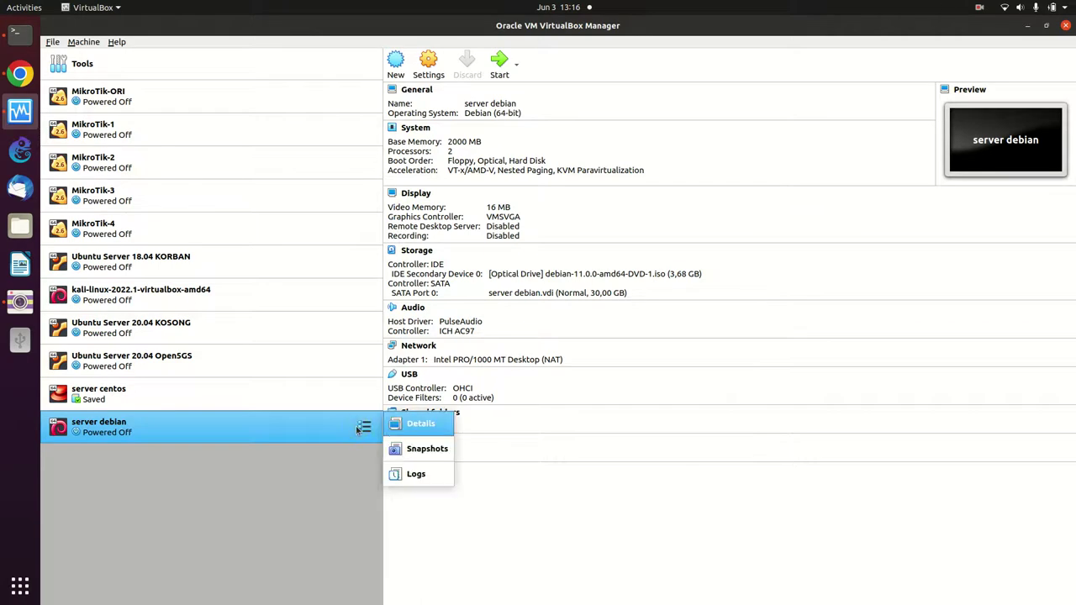
right_click(286, 427)
right_click(284, 426)
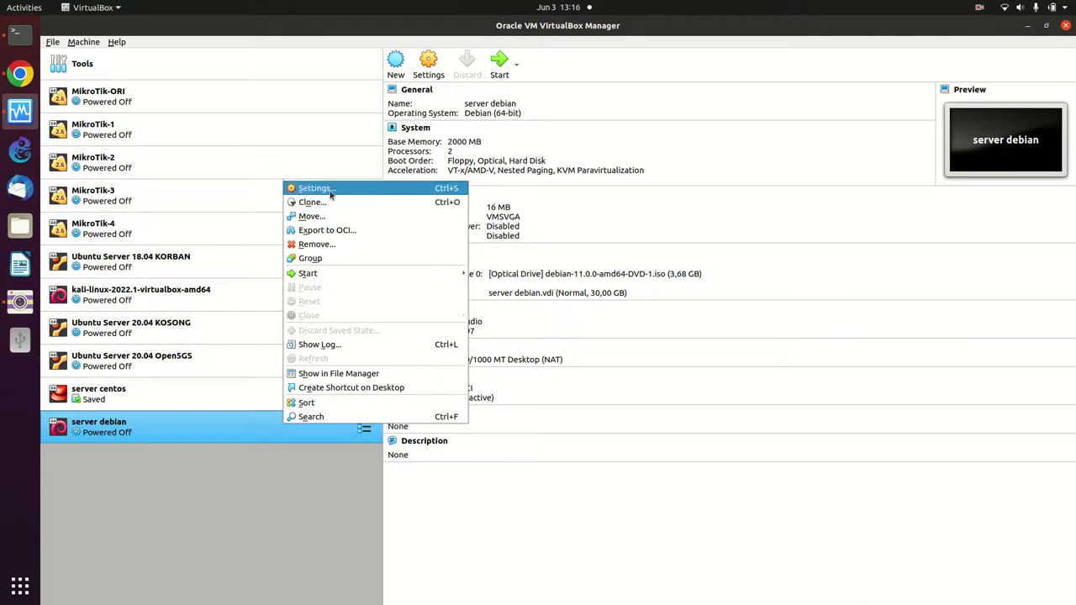
mouse_move(320, 276)
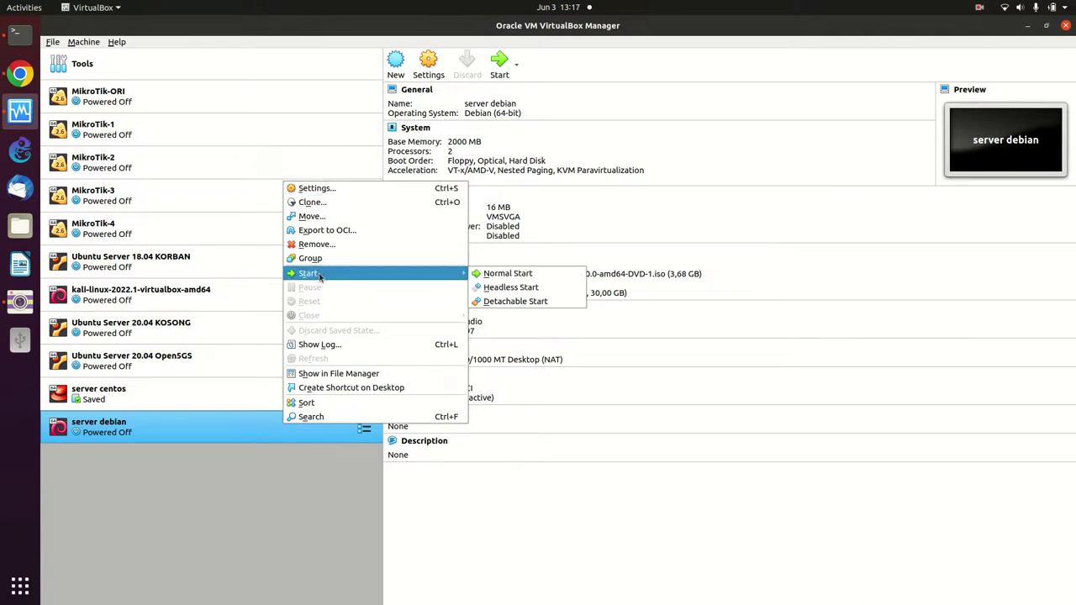
click(514, 275)
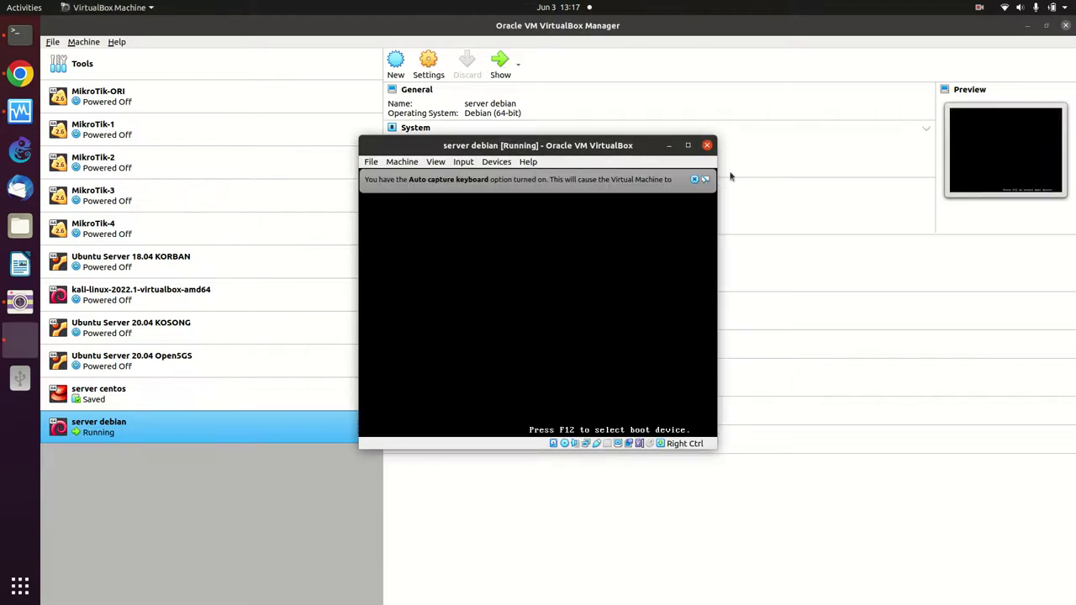
- Maximize the VM window and choose Graphical install from the boot menu
click(690, 147)
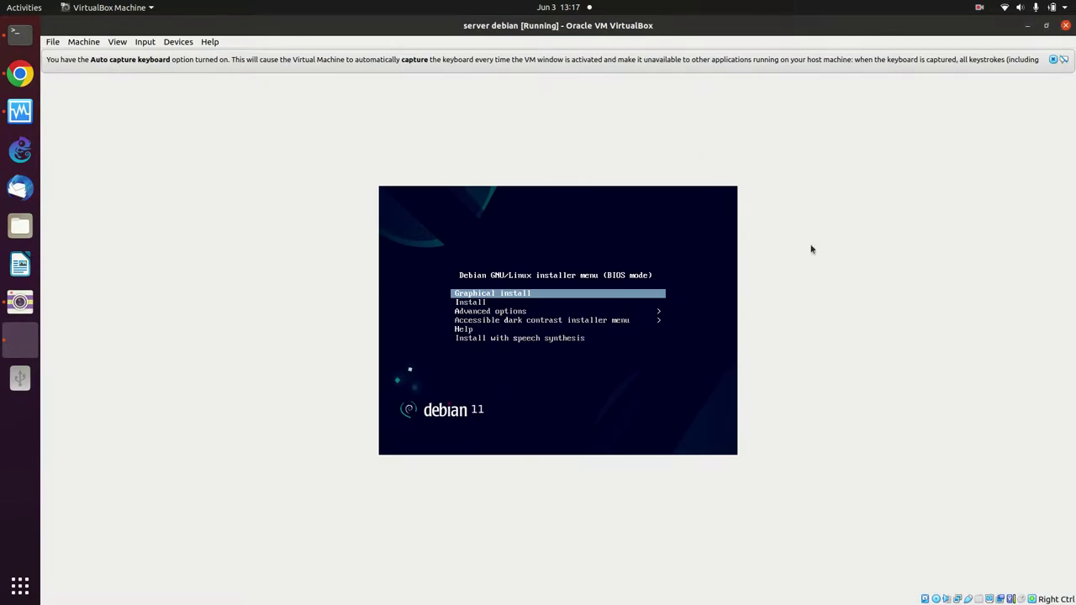
key(Return)
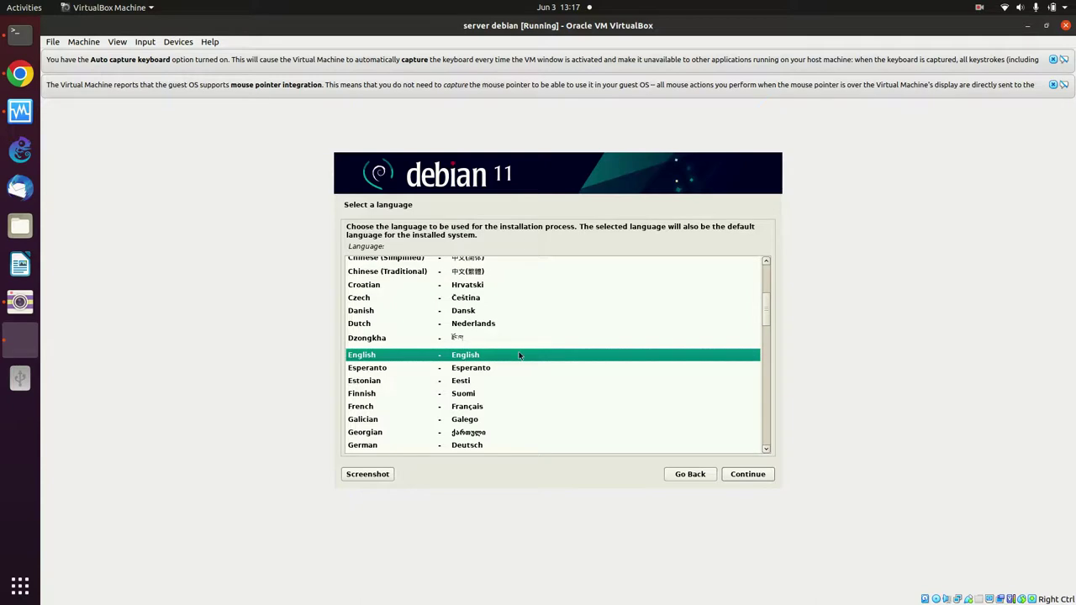
- Choose English as the installer language and Indonesia (other > Asia) as the location
click(748, 474)
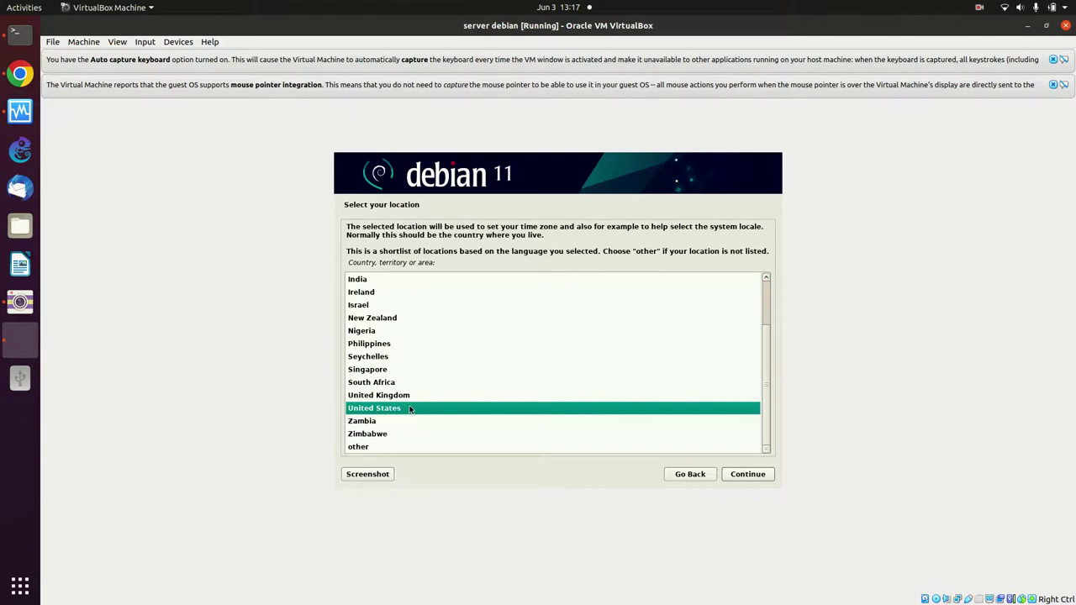
click(379, 449)
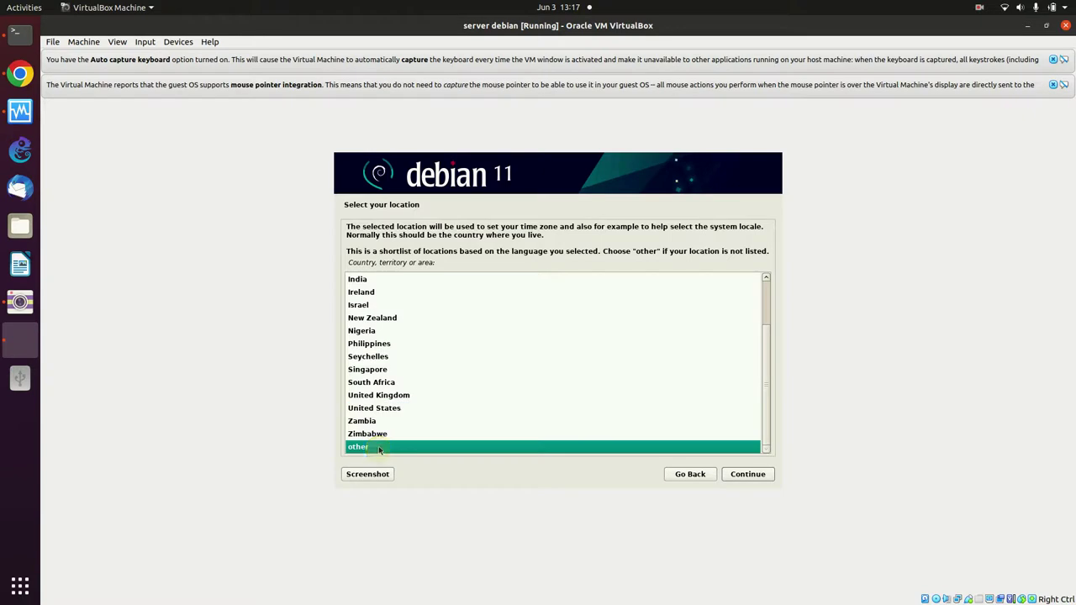
click(760, 476)
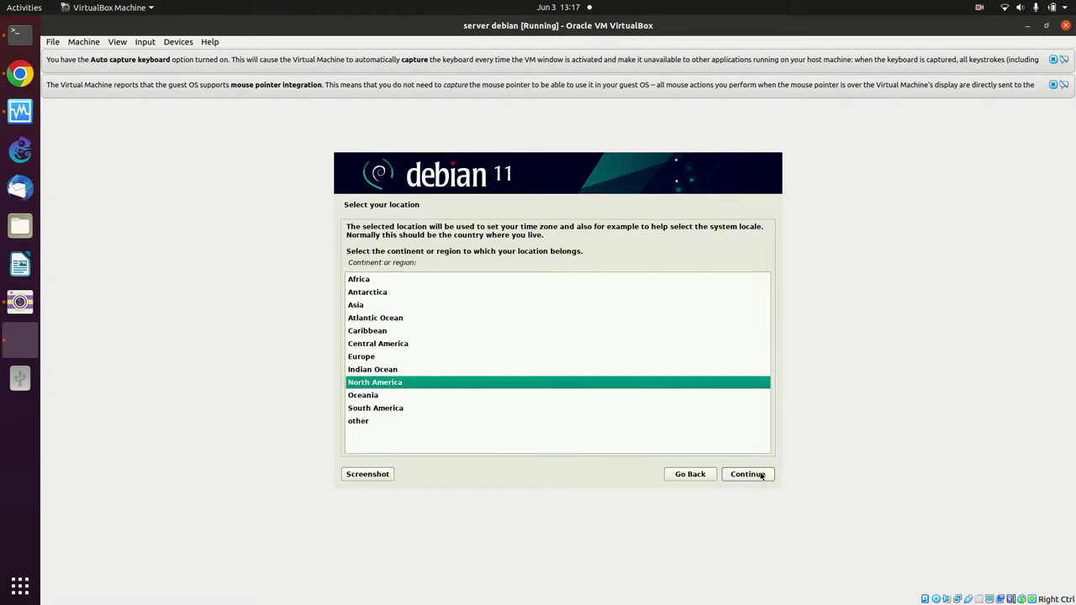
click(384, 306)
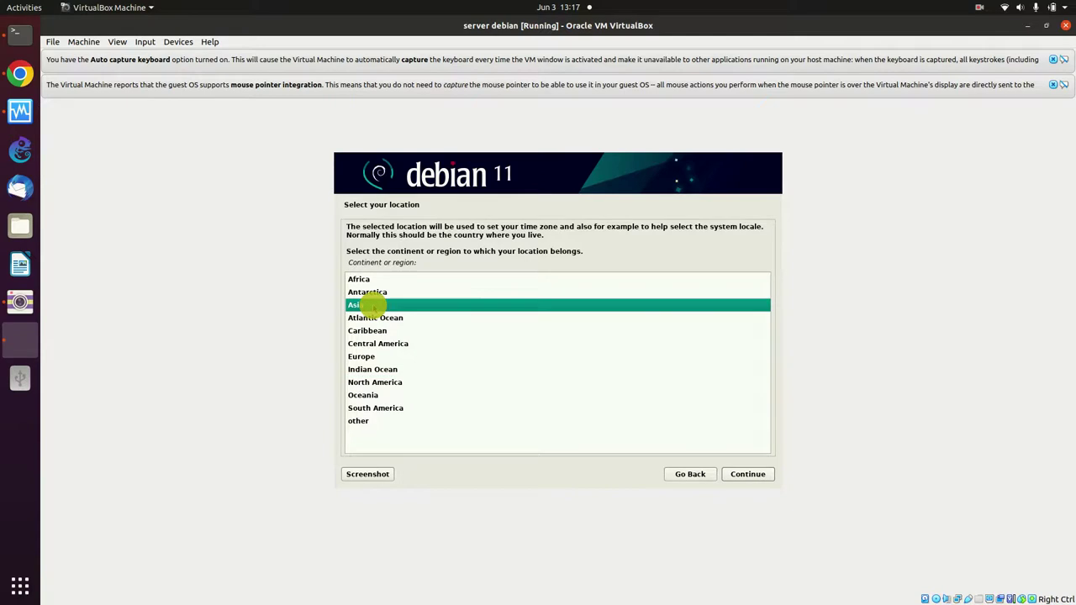
click(765, 476)
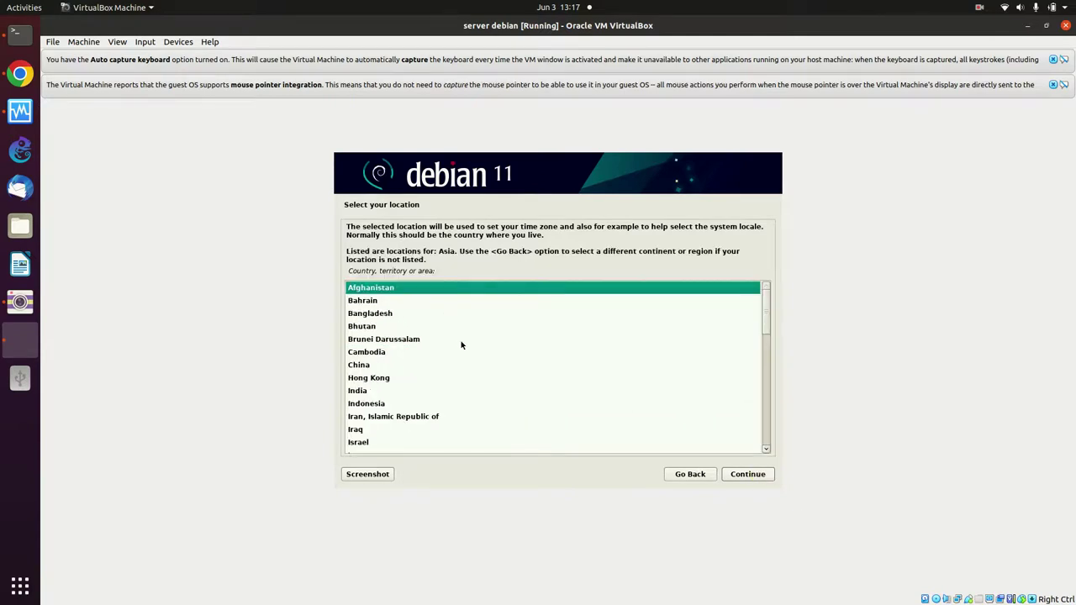
scroll(461, 344, down, 1)
click(361, 380)
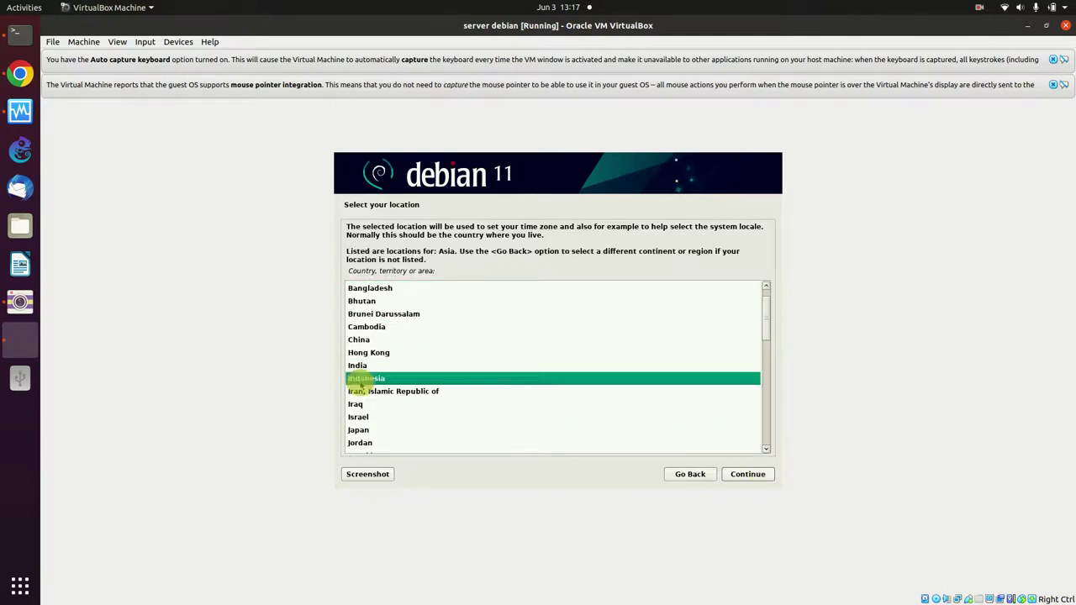
click(744, 476)
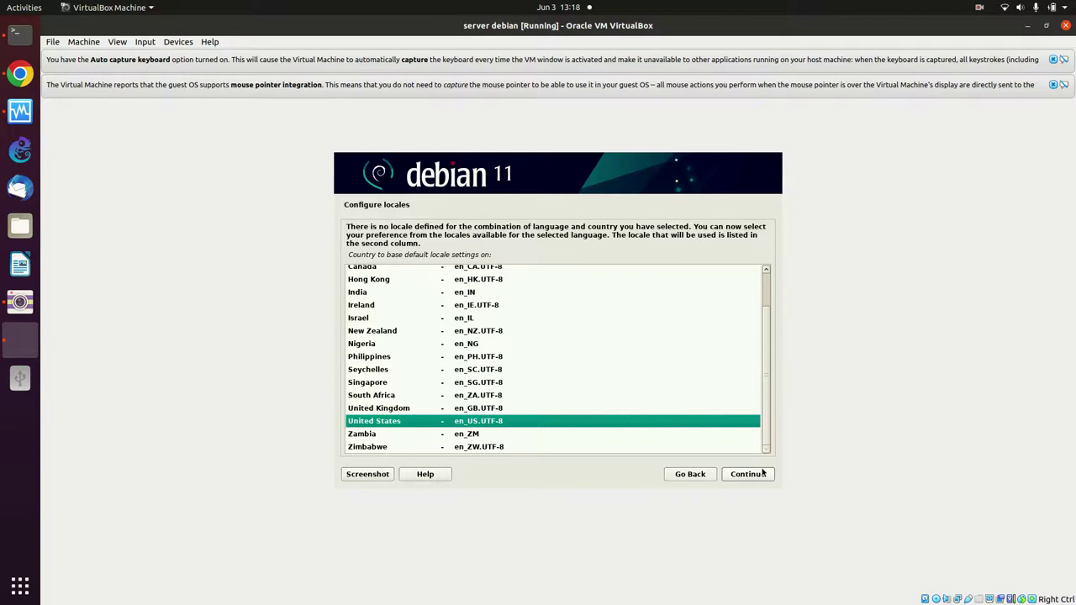
- Keep the United States en_US.UTF-8 locale and the American English keymap
click(749, 475)
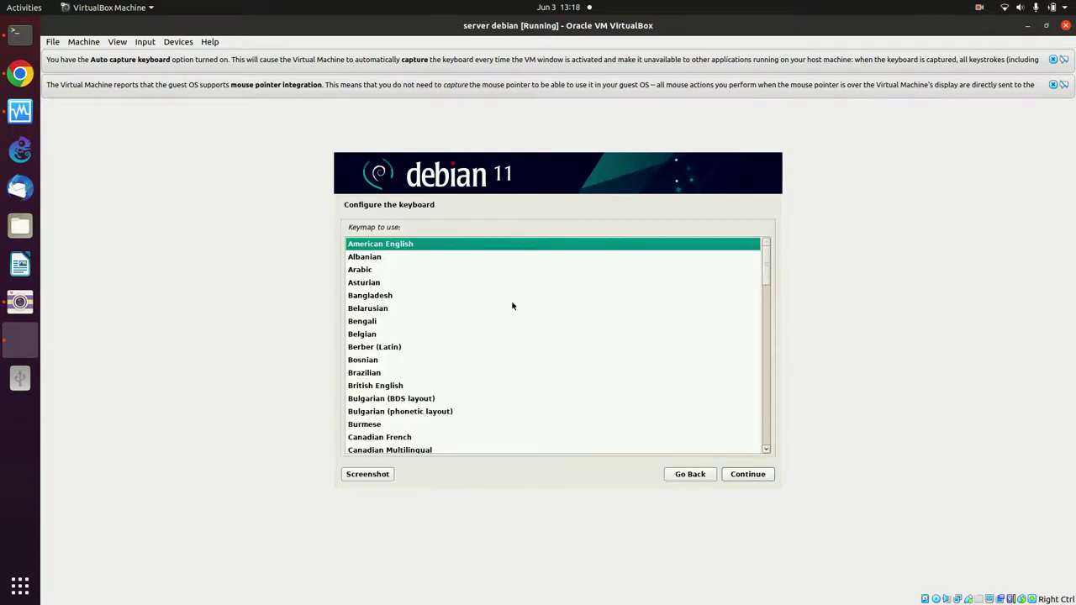
scroll(512, 307, down, 1)
scroll(514, 312, down, 1)
scroll(516, 312, up, 3)
click(751, 473)
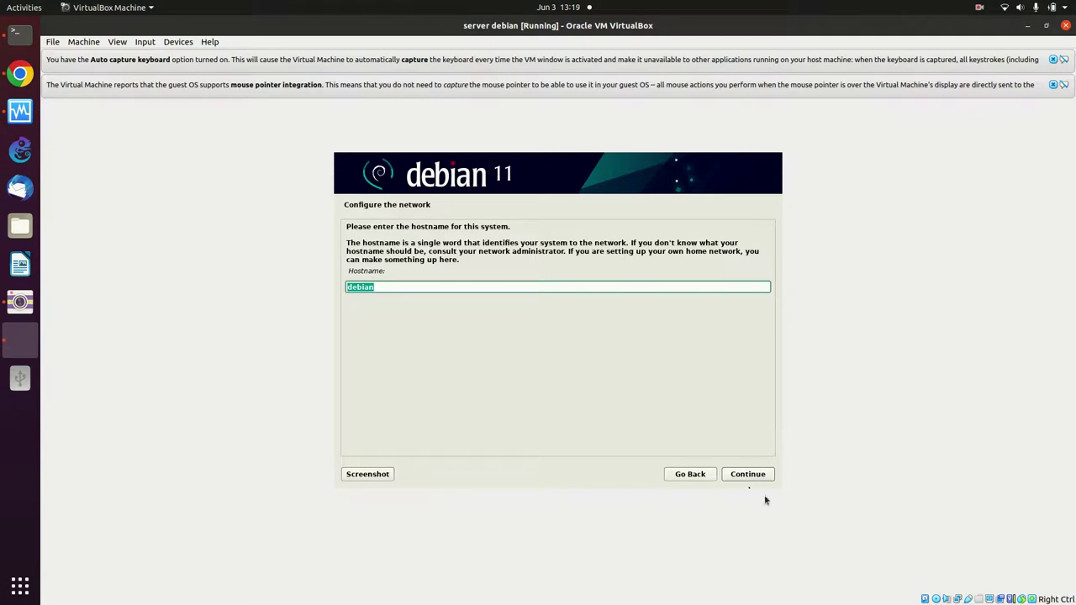
- Keep 'debian' as the hostname and continue to the domain name prompt
click(736, 476)
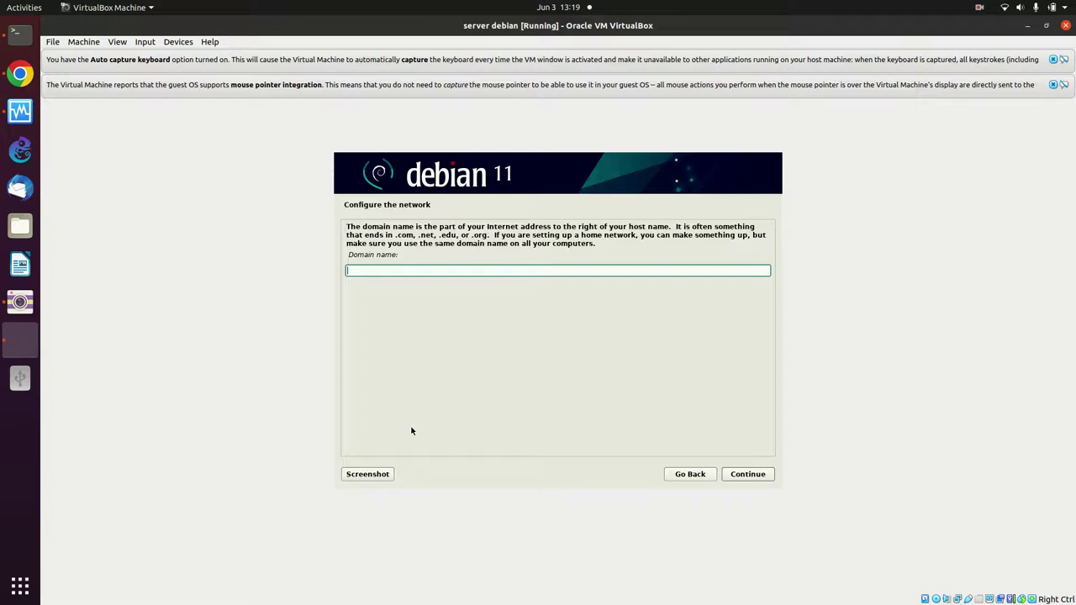
- Enter tangerangselatankota.go.id as the domain name, correcting typos along the way
text(tangerangselatankota.go.id)
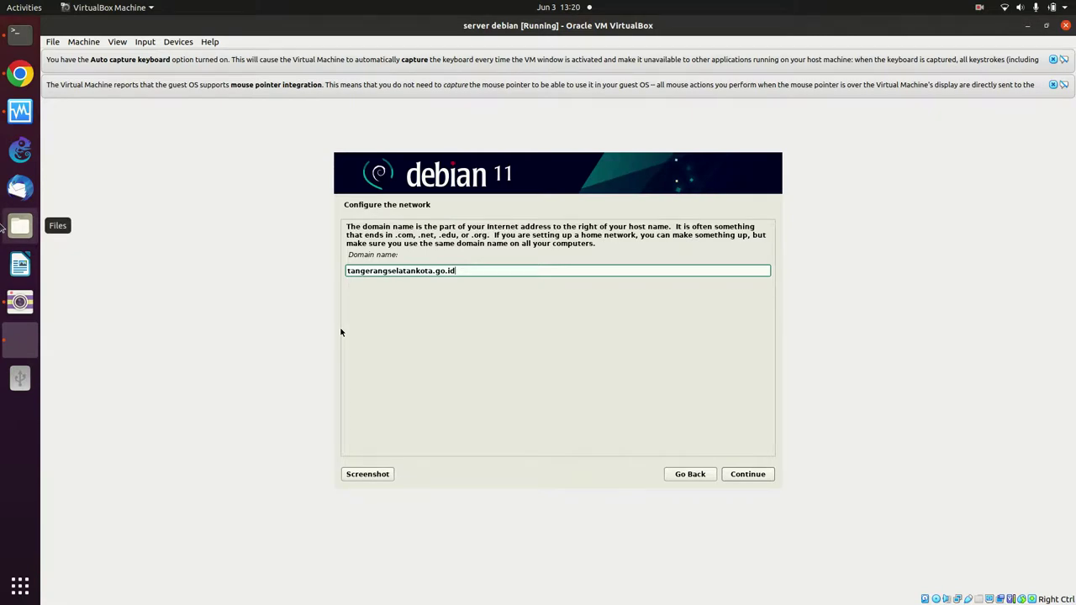
- Accept the domain name, then enter the root password and its confirmation
click(769, 476)
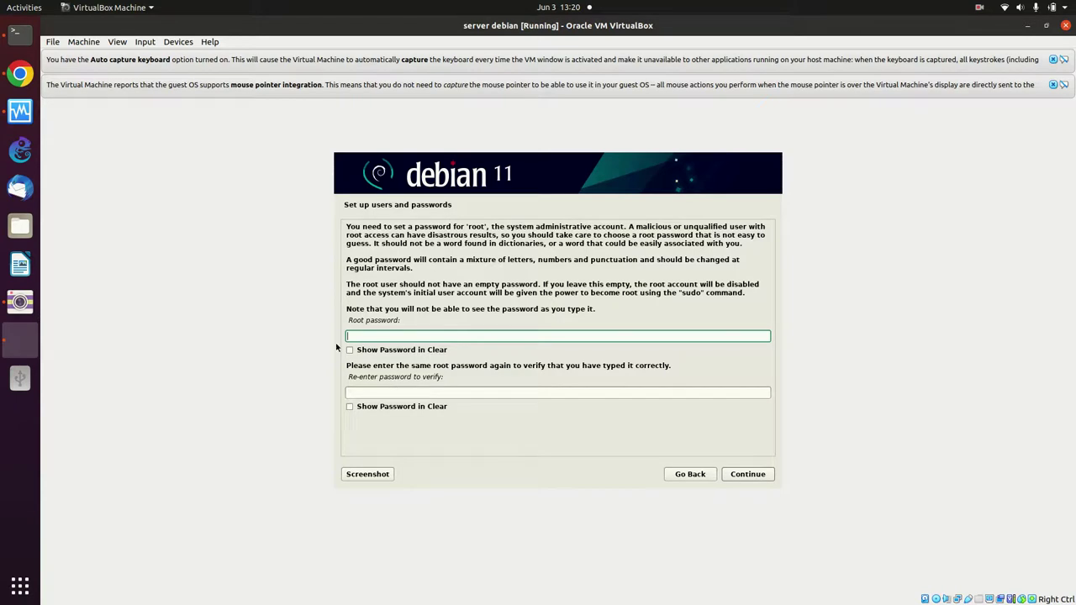
text(debian)
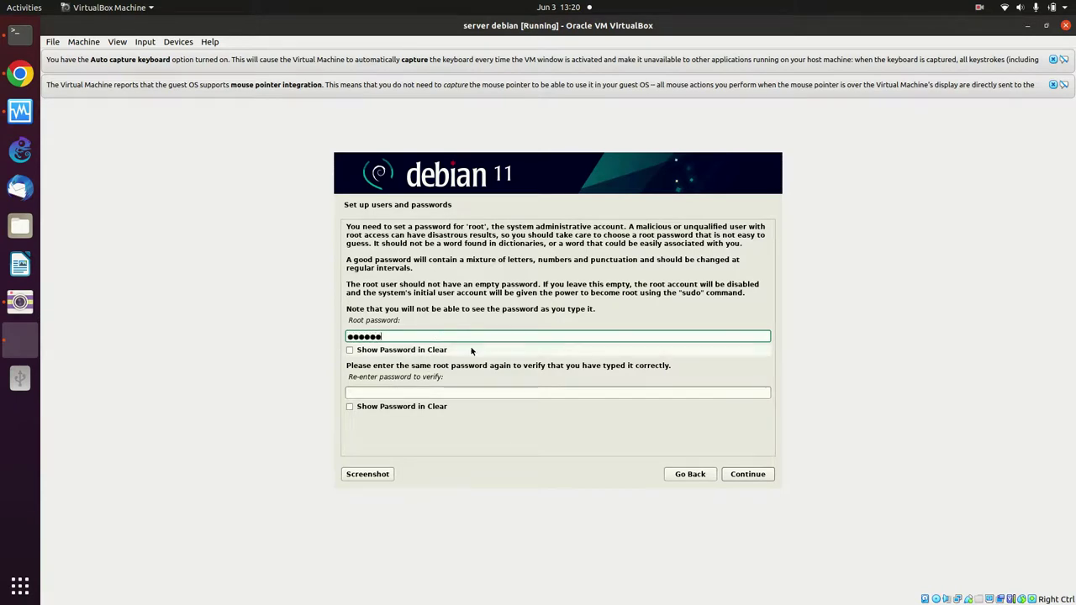
click(370, 394)
text(debian)
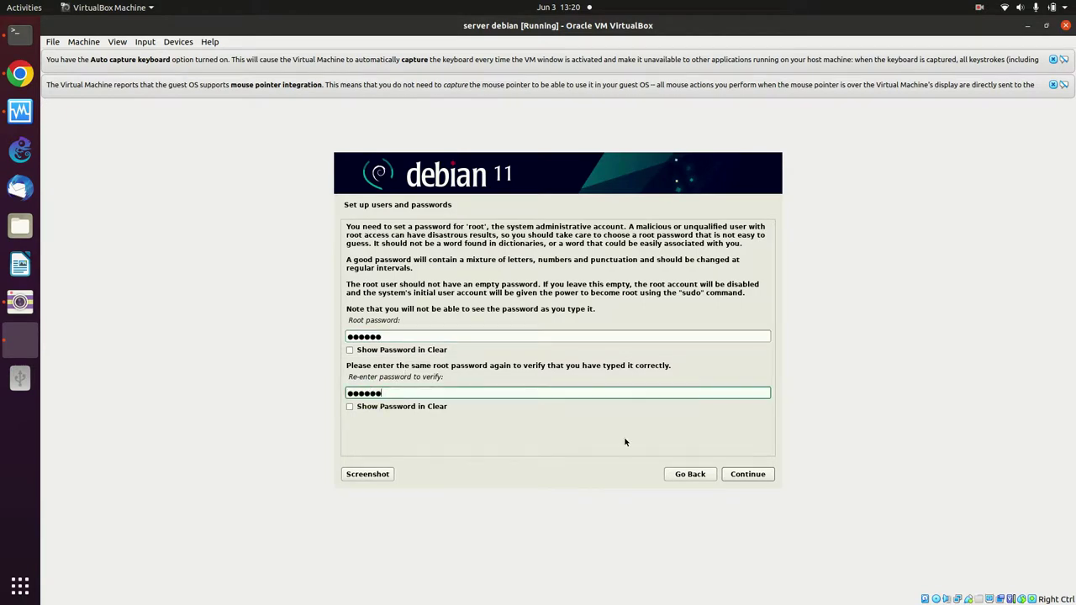
- Confirm the root password and try full name and username 'admin', which is rejected as reserved
click(748, 474)
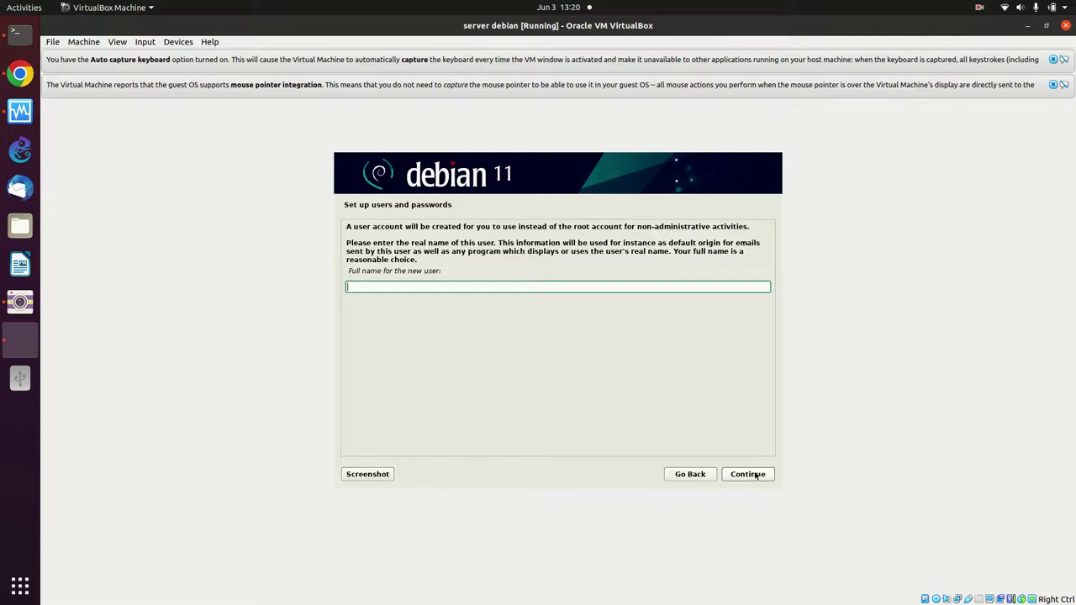
text(admin)
key(Return)
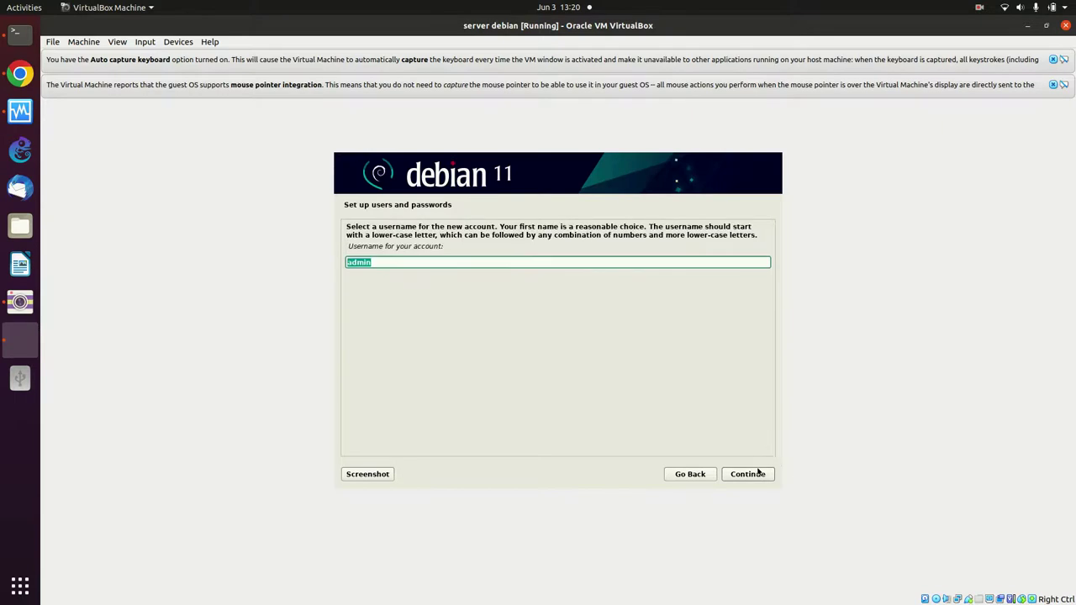
click(746, 476)
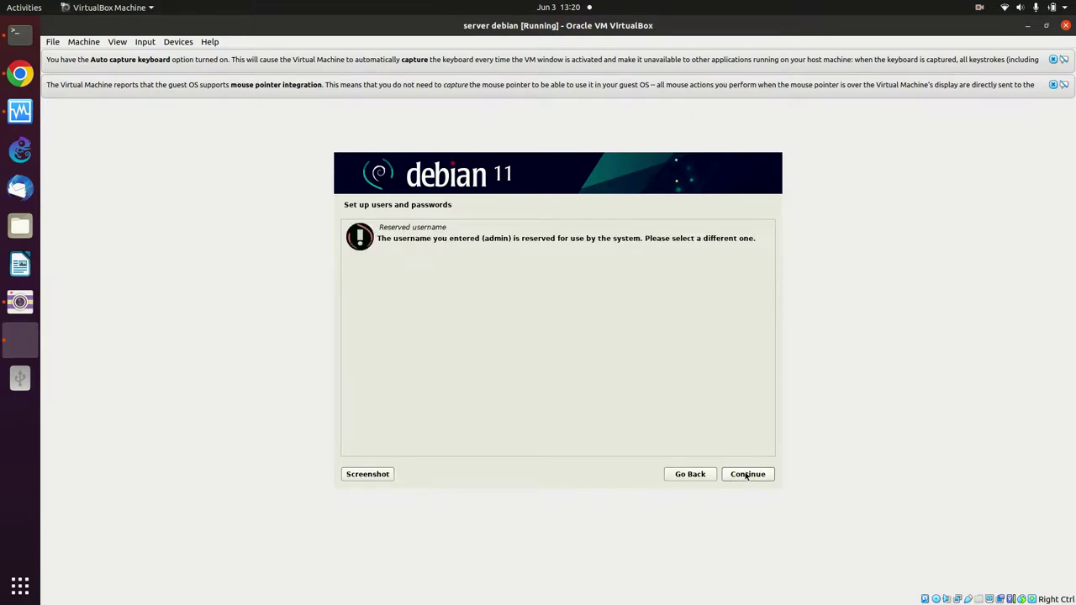
click(746, 476)
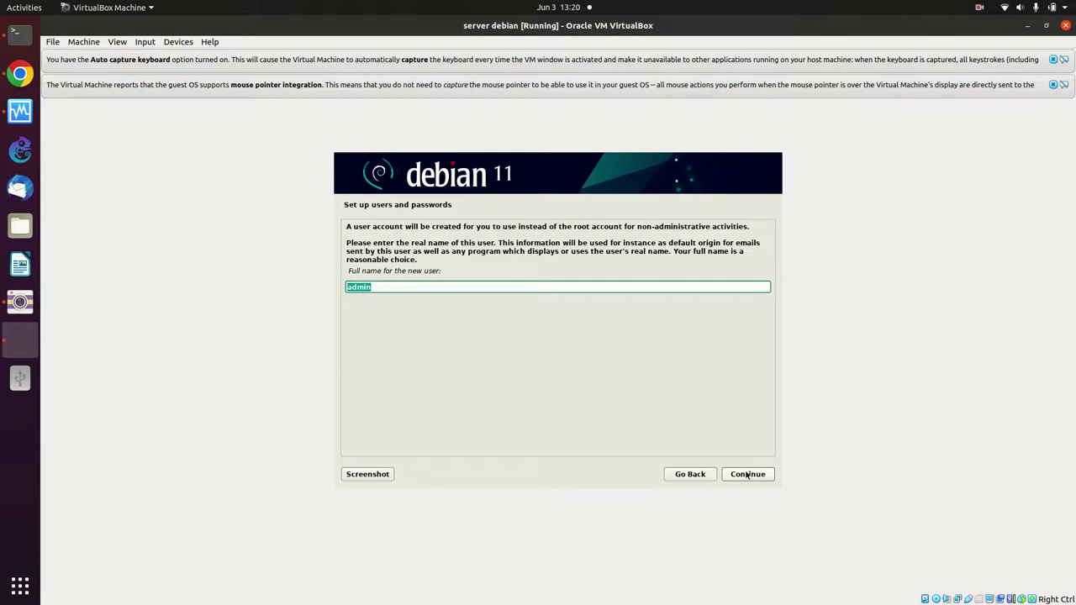
click(497, 287)
text(admin)
click(754, 475)
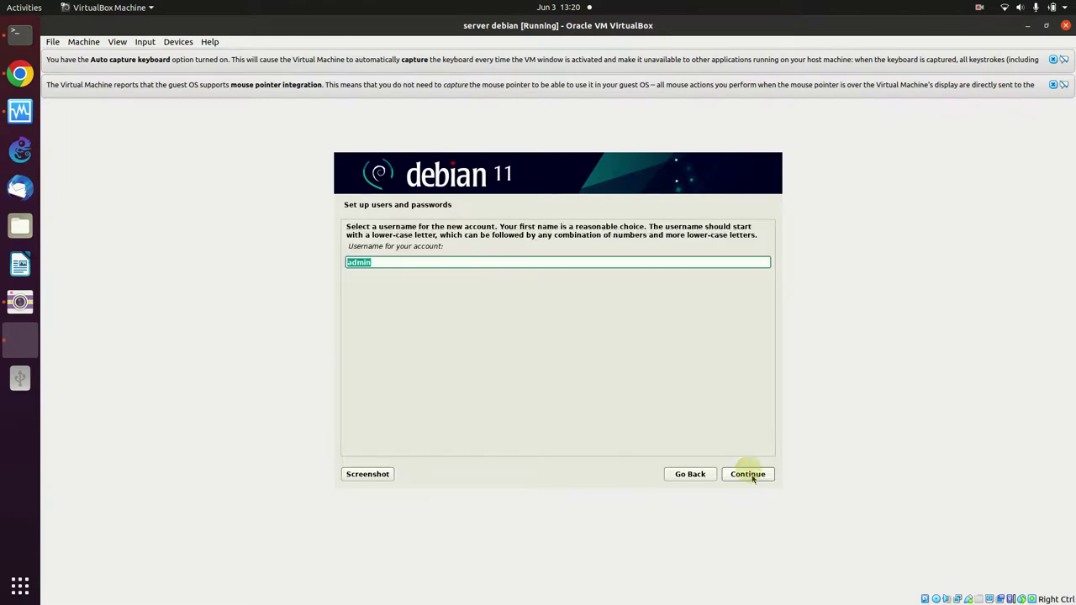
click(757, 476)
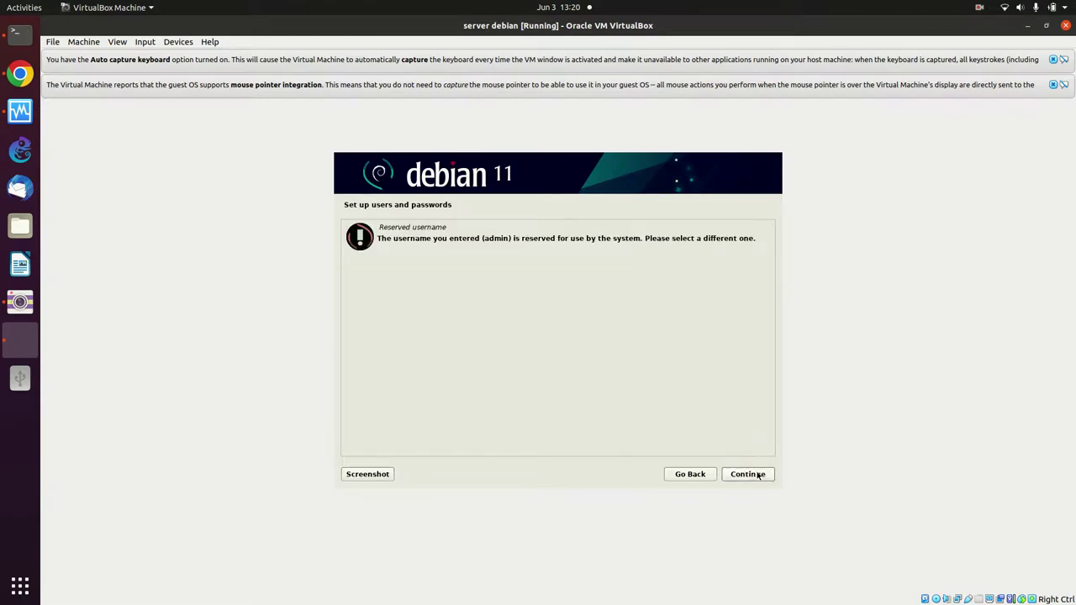
click(760, 475)
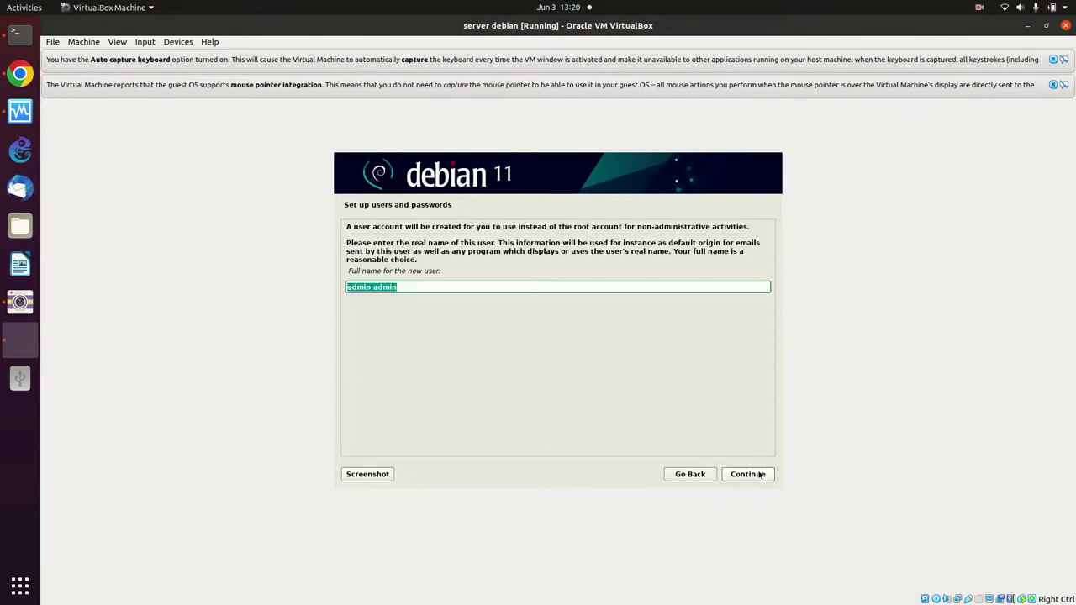
- Replace the full name and set a non-reserved username for the new user
key(BackSpace)
text(diskominfo tangsel)
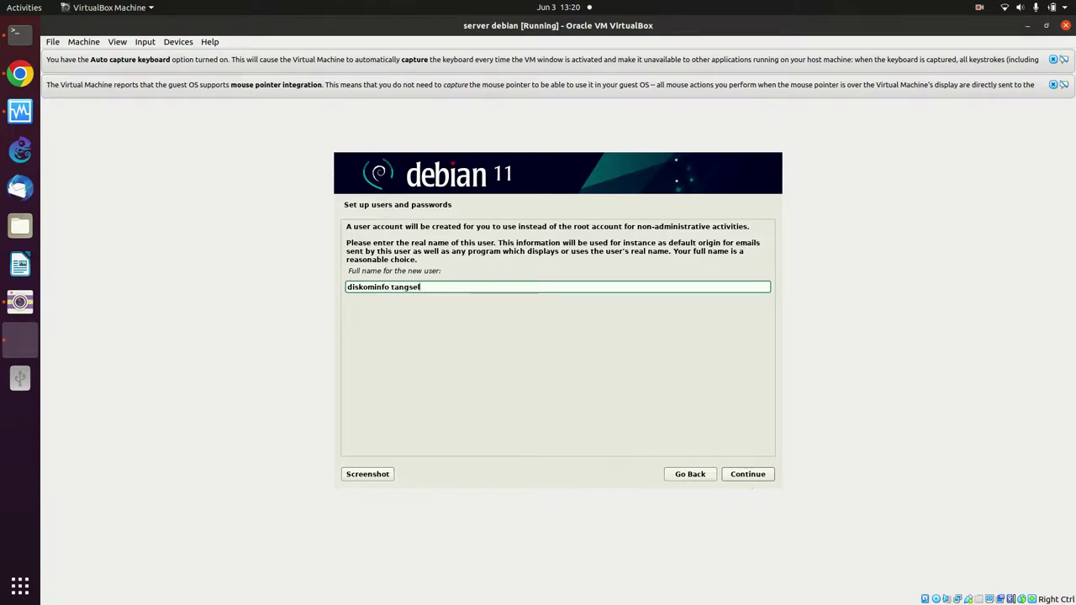
click(748, 474)
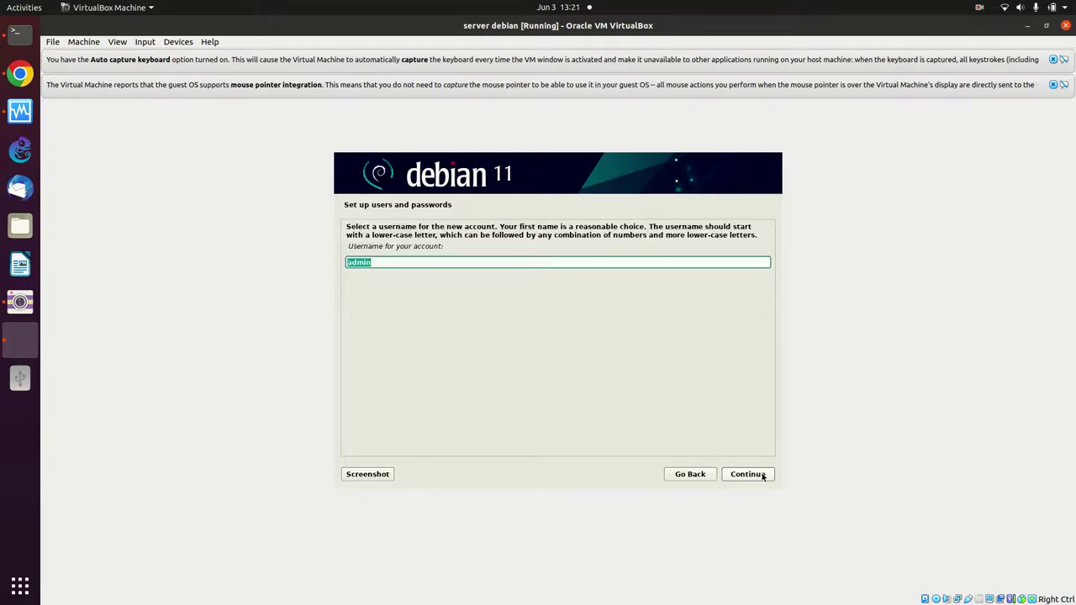
text(diskominfo)
click(759, 476)
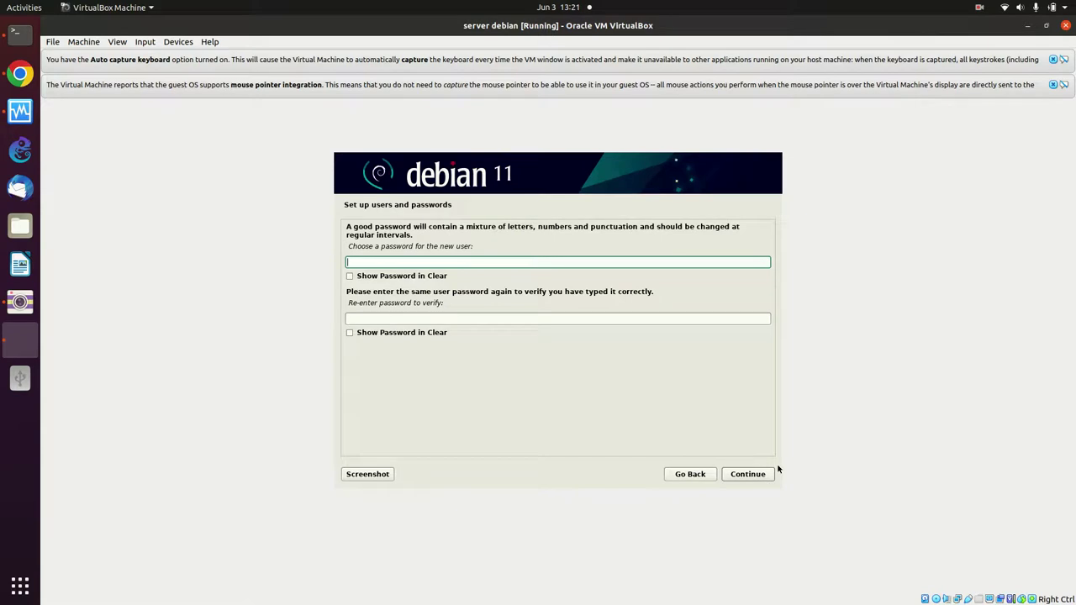
- Enter the new user's password twice and confirm it
text(debian)
click(555, 320)
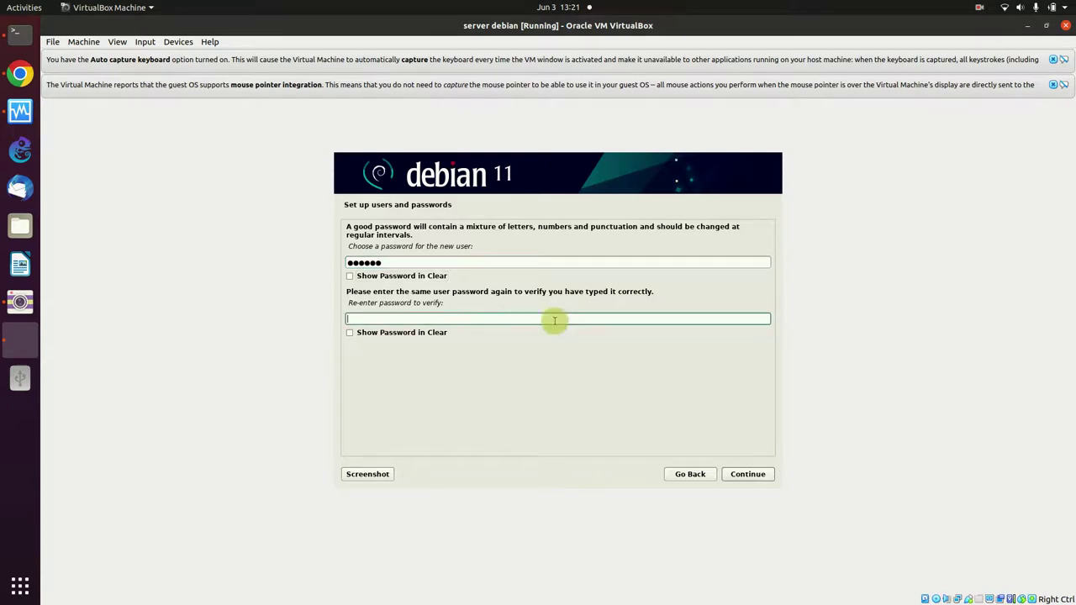
text(debian)
click(745, 476)
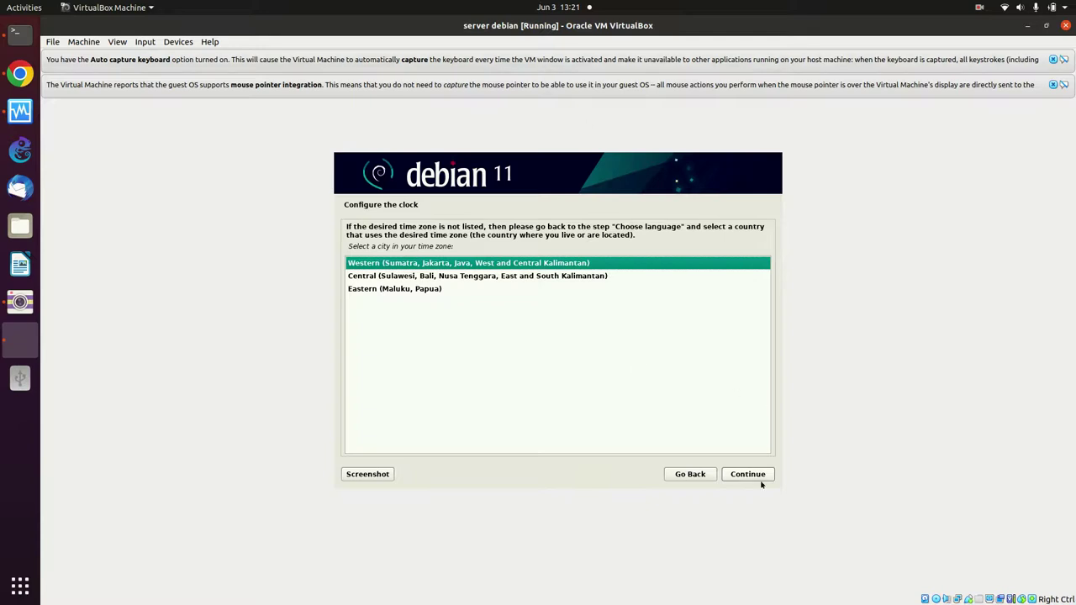
- Accept the Western (Sumatra, Jakarta, Java) time zone
click(762, 476)
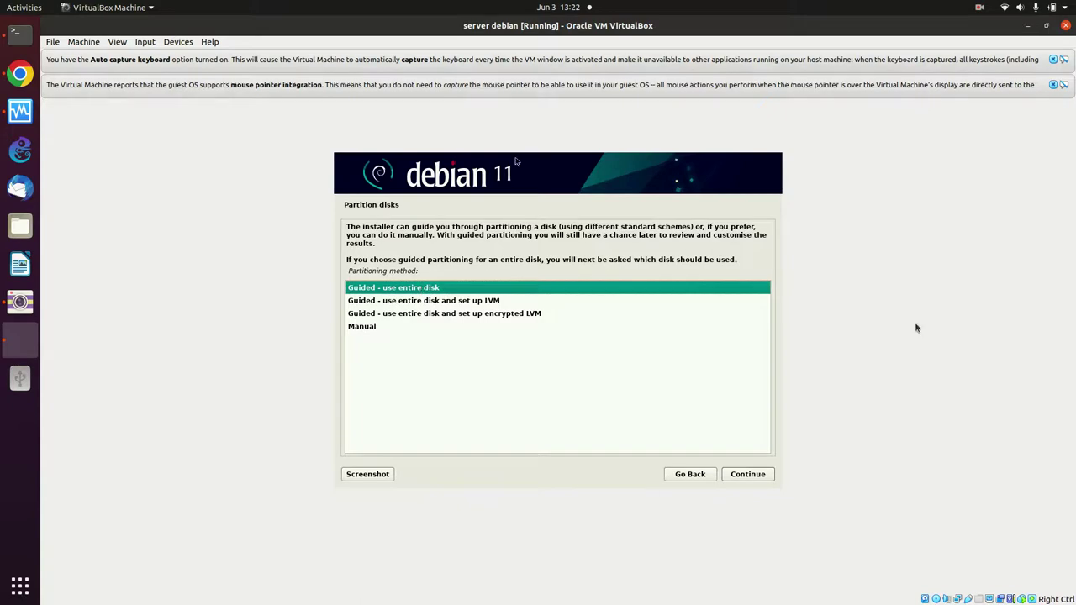
- Guided-partition the entire 32.2 GB disk with a separate /home partition and choose Yes to write changes
click(767, 476)
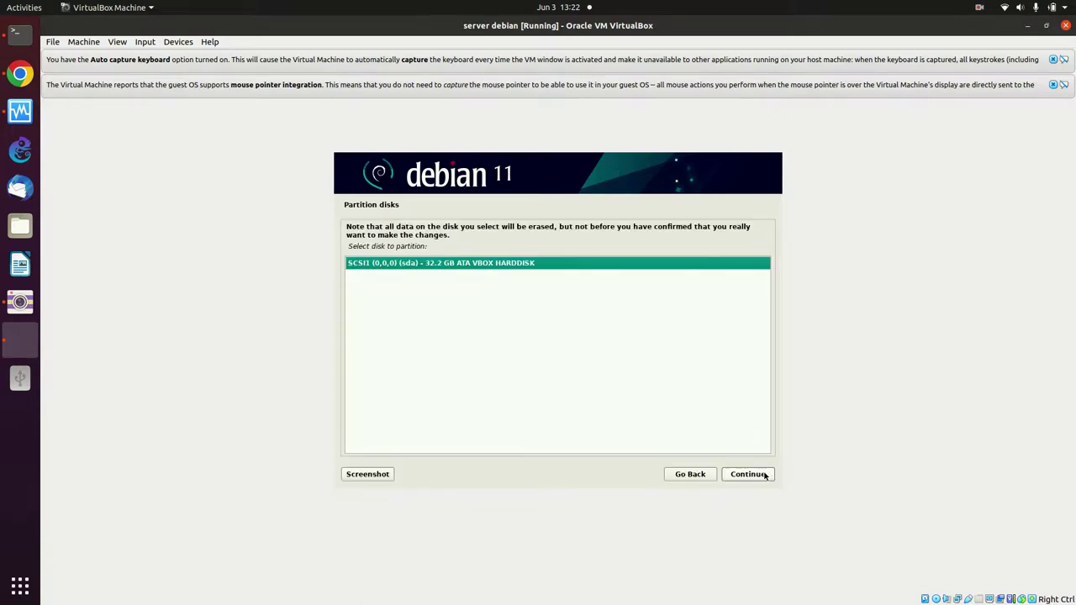
click(767, 475)
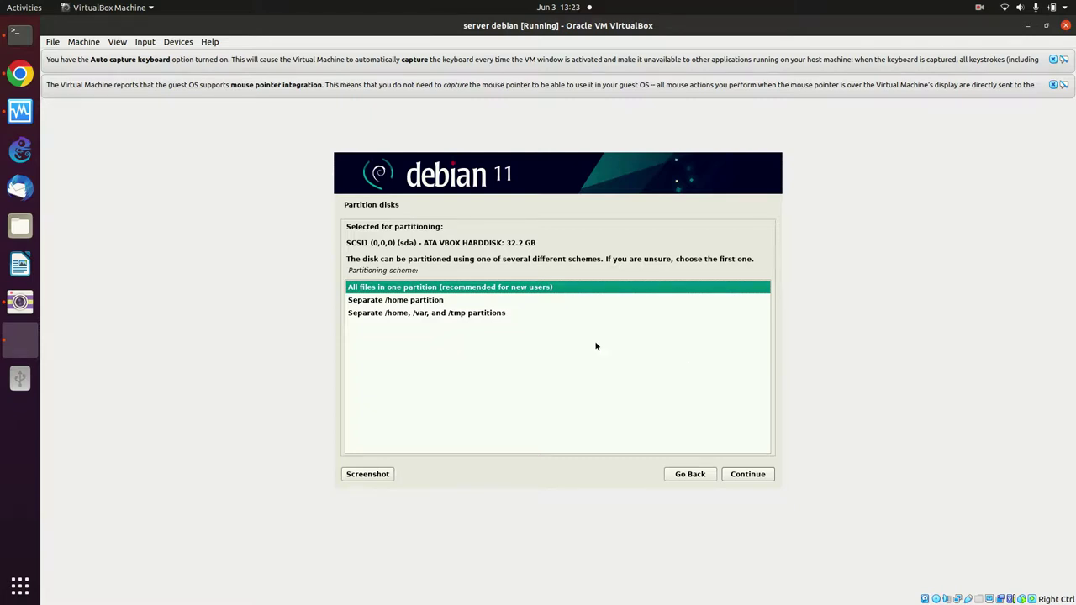
click(429, 301)
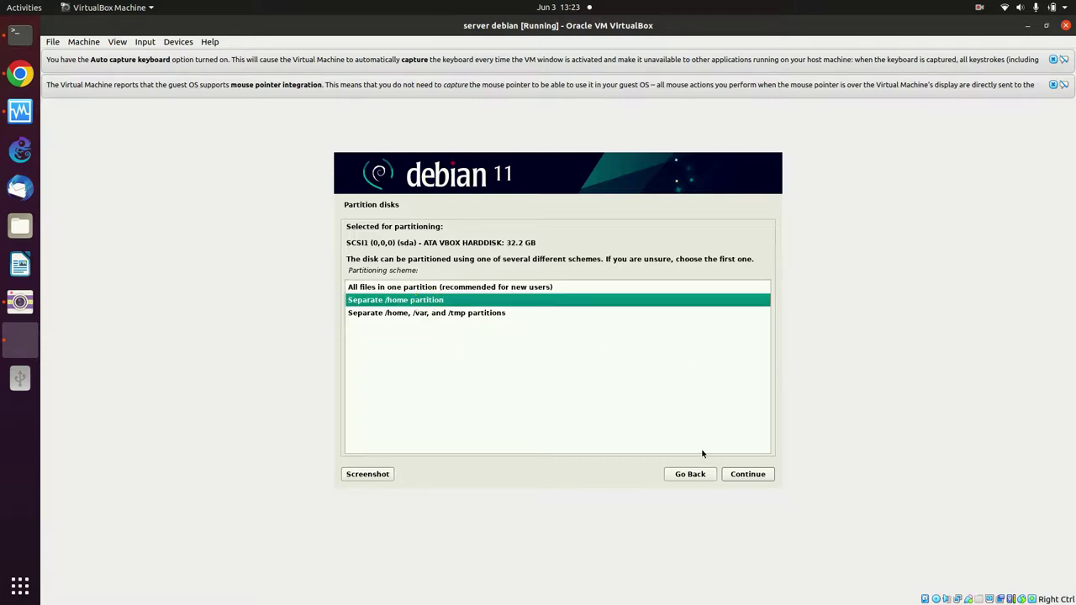
click(755, 478)
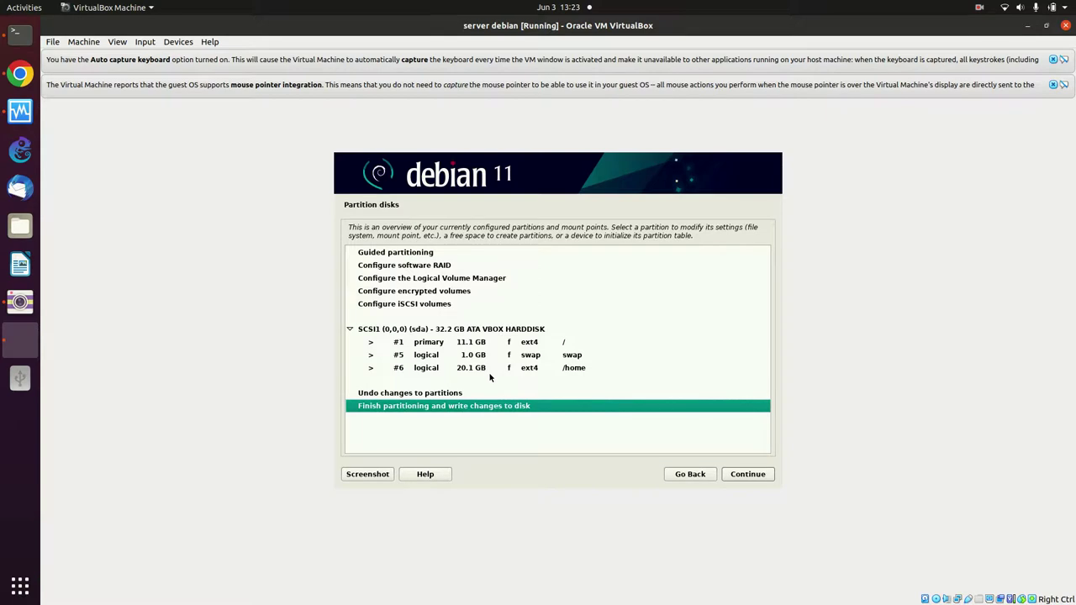
click(738, 476)
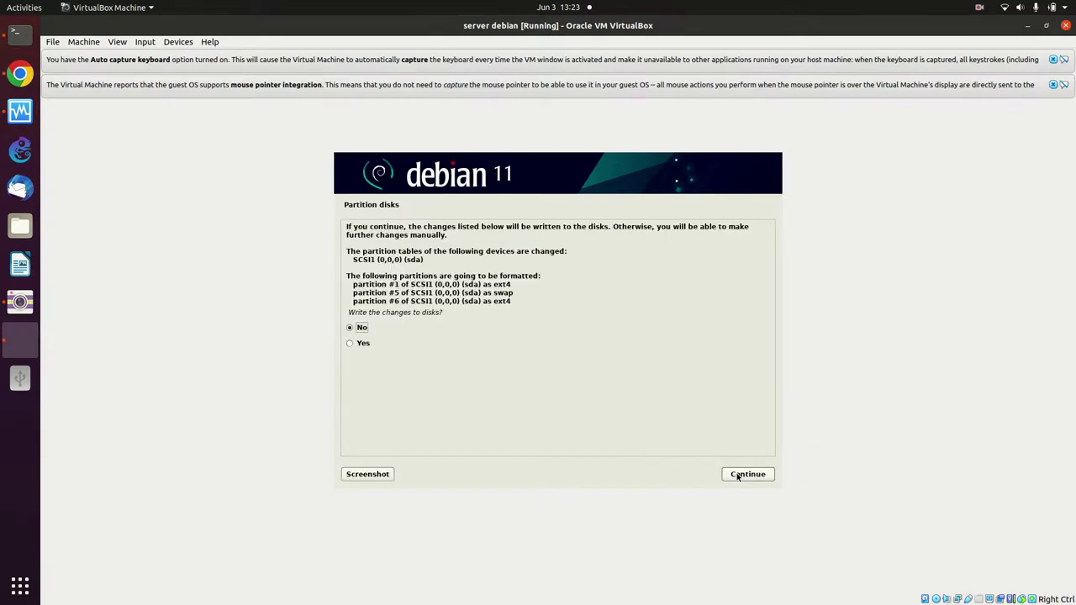
click(364, 344)
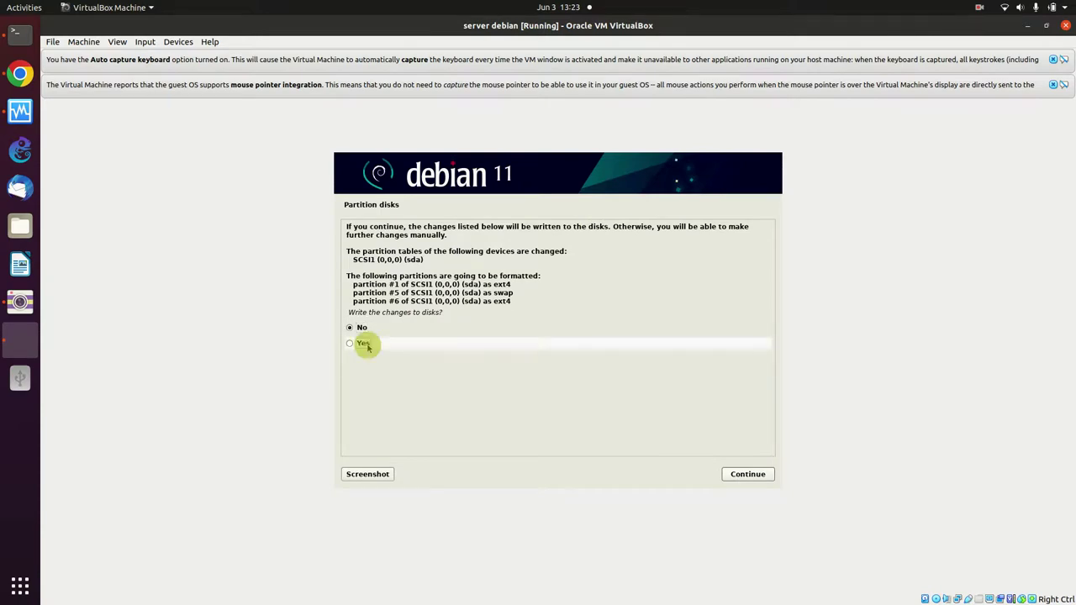
- Confirm writing the partition changes so the base system installs
click(754, 474)
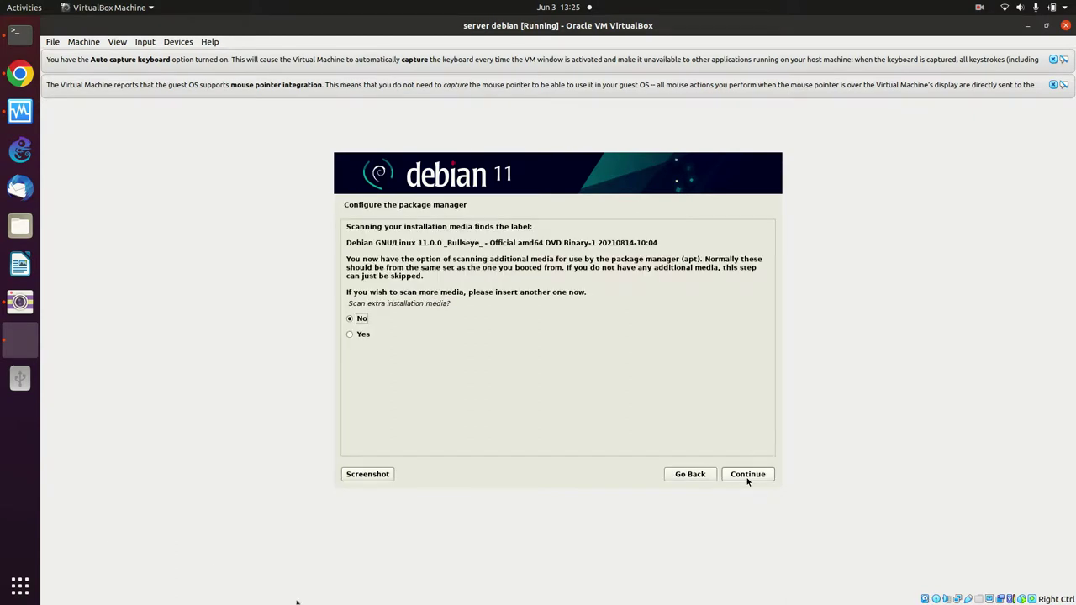
- Answer No to scanning extra installation media and continue
click(370, 337)
click(365, 320)
click(760, 474)
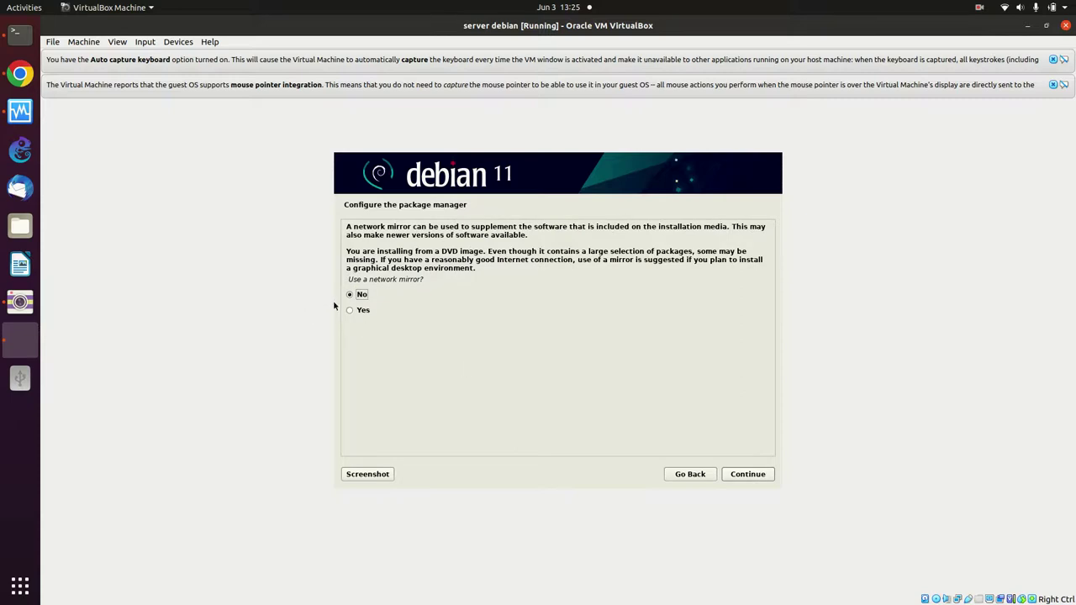
- Skip the network mirror and let apt configuration finish
click(731, 473)
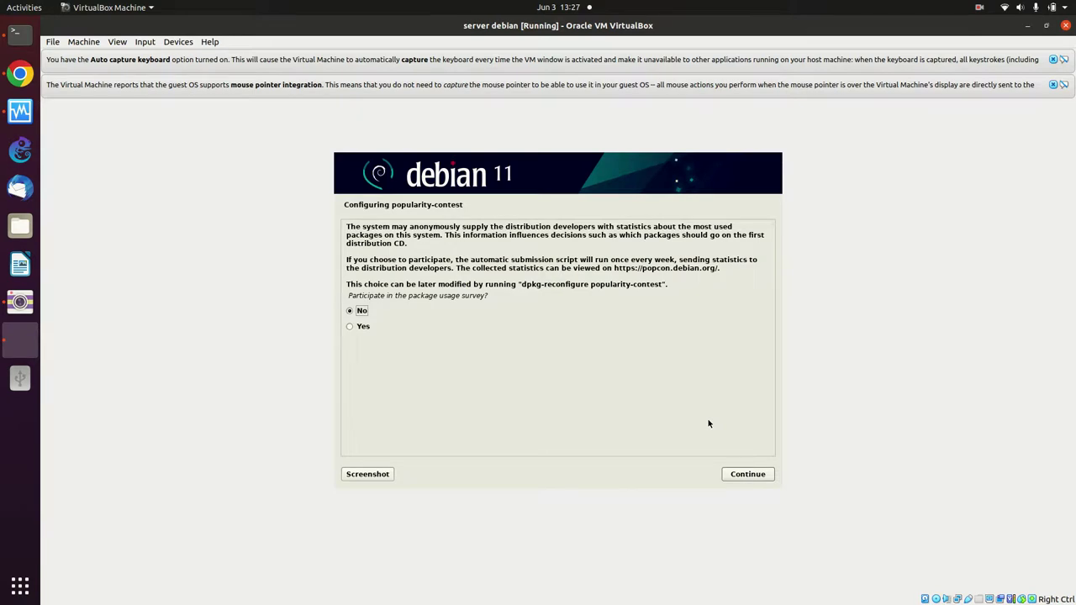
- Decline the popularity-contest package usage survey
click(746, 475)
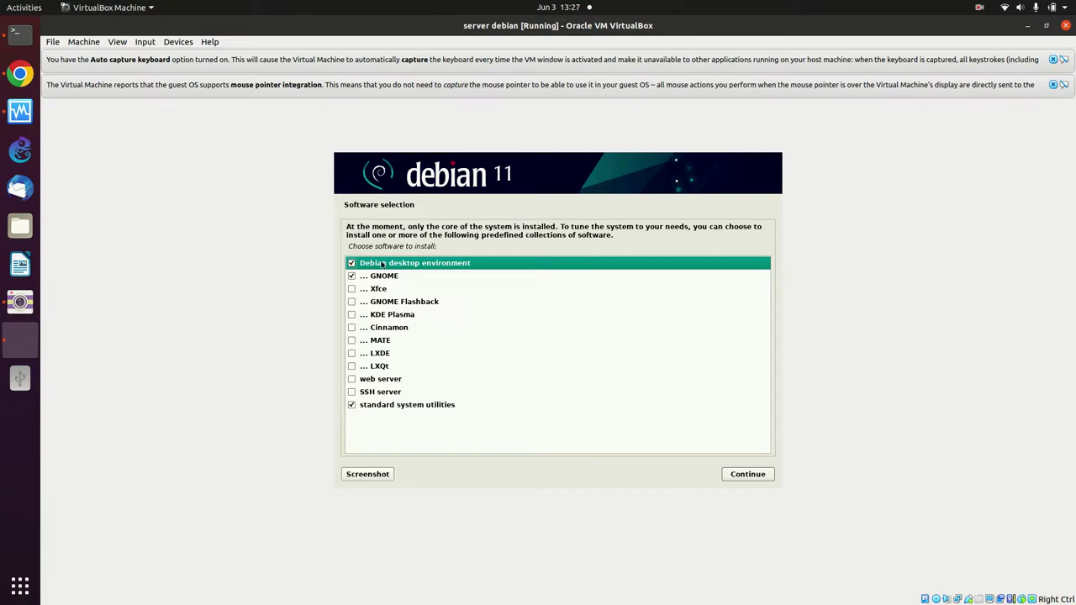
- Install only web server, SSH server and standard system utilities, dropping Debian desktop and GNOME
click(352, 264)
click(352, 279)
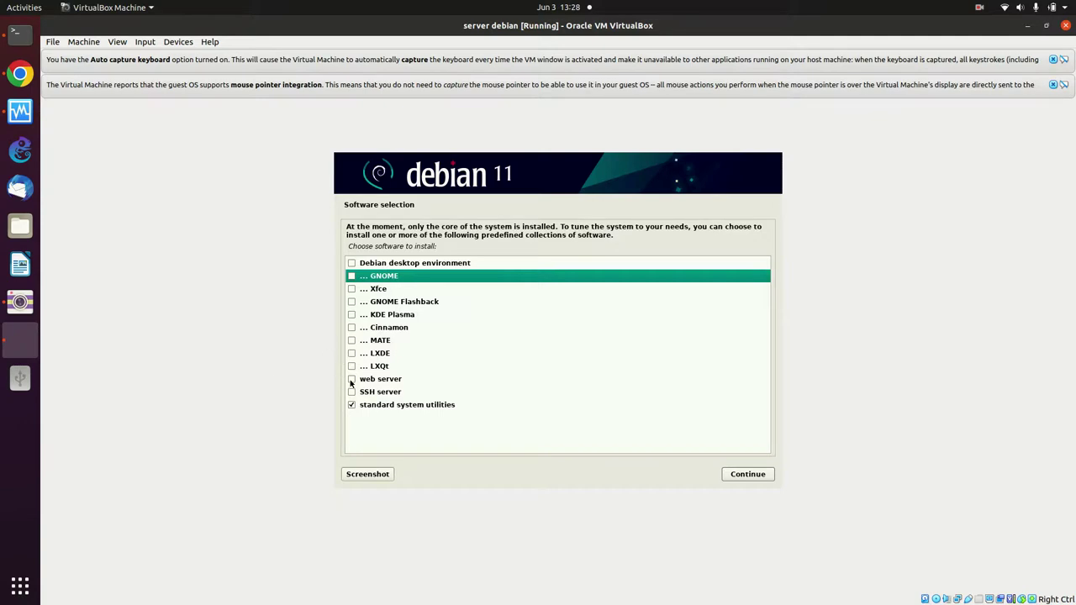
click(351, 391)
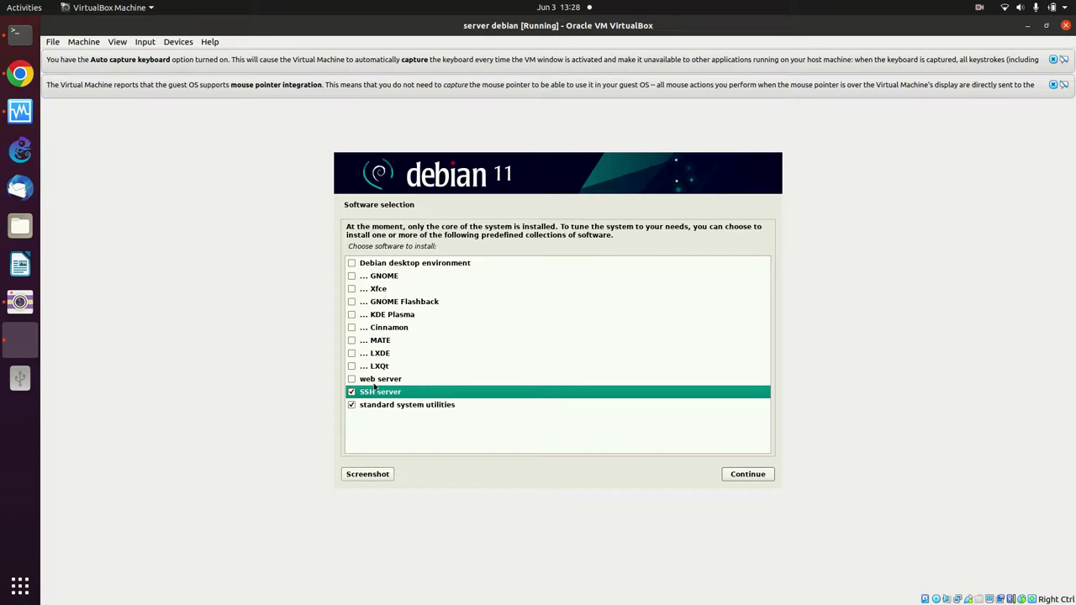
click(351, 380)
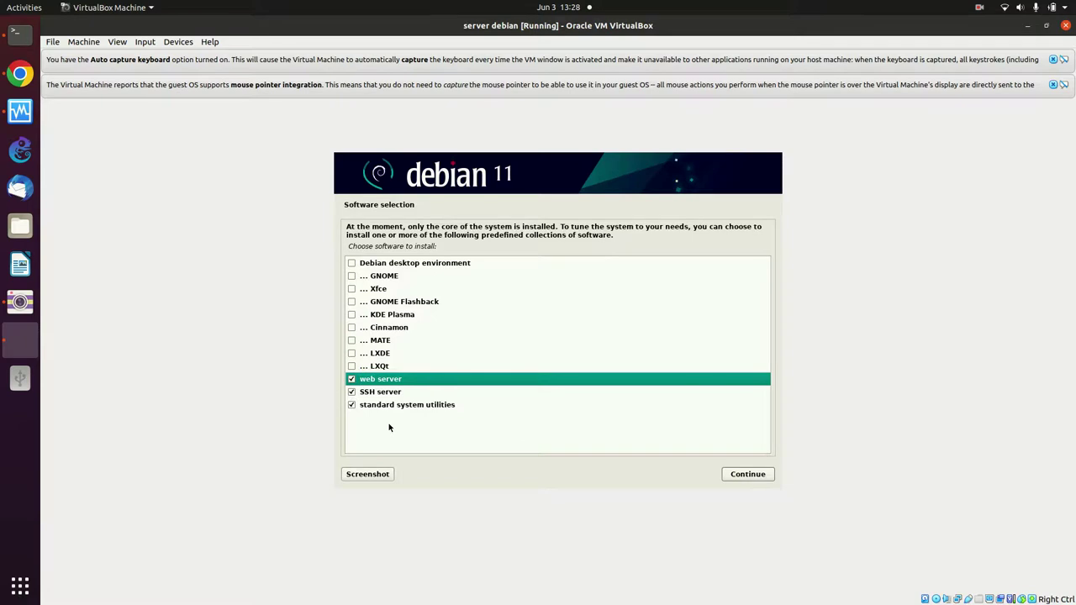
click(749, 477)
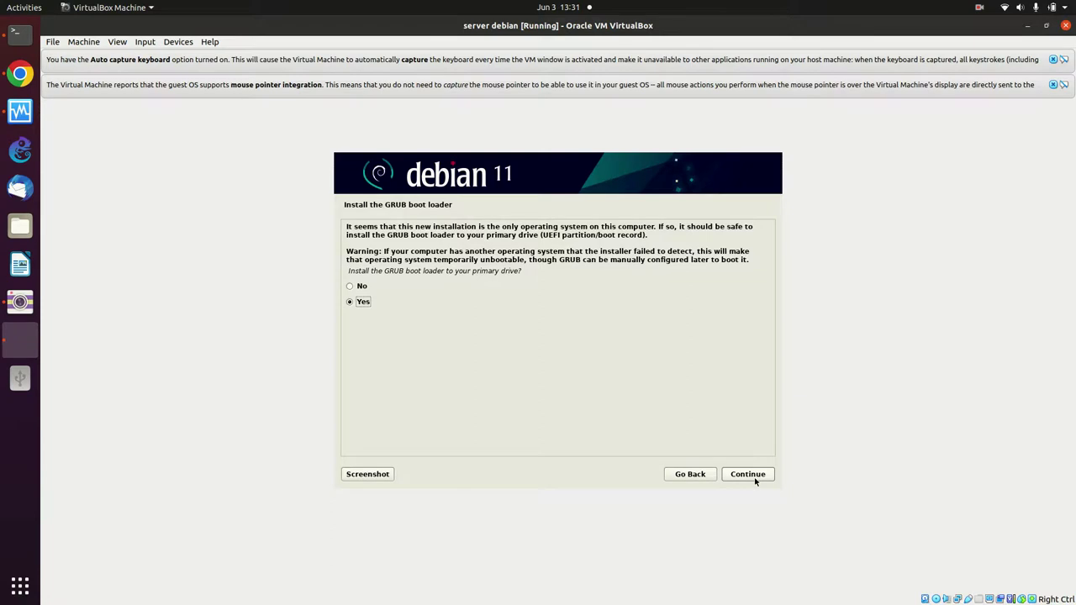
- Install the GRUB boot loader onto /dev/sda
click(769, 479)
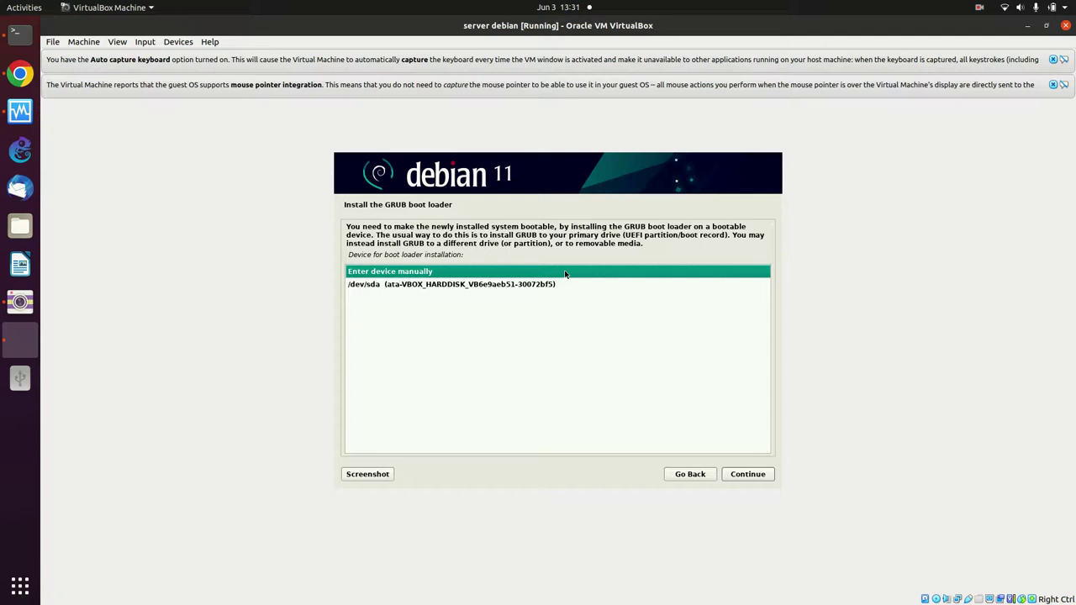
click(434, 287)
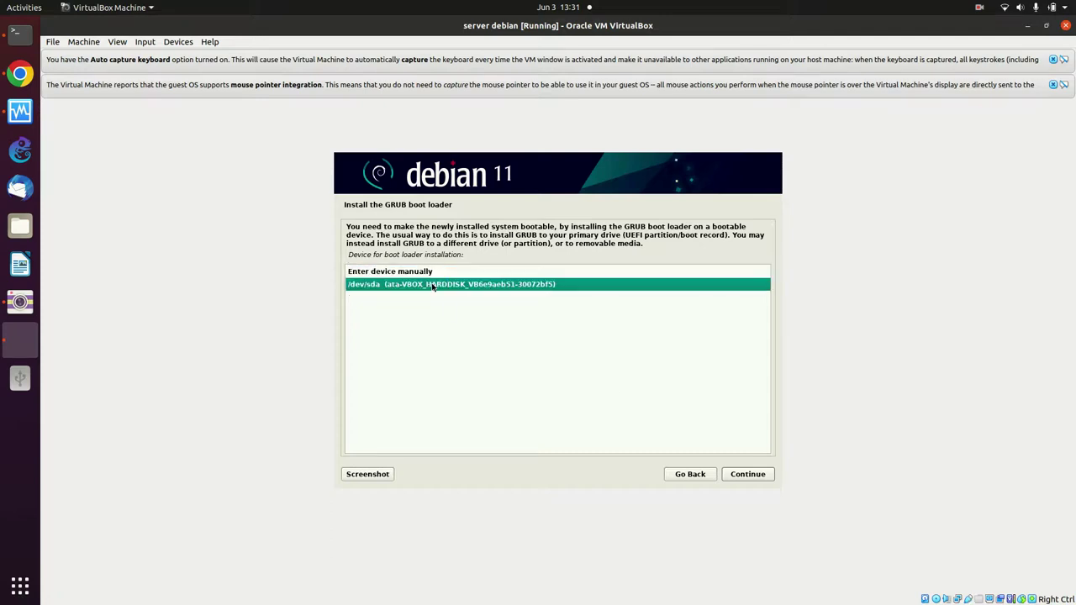
click(748, 474)
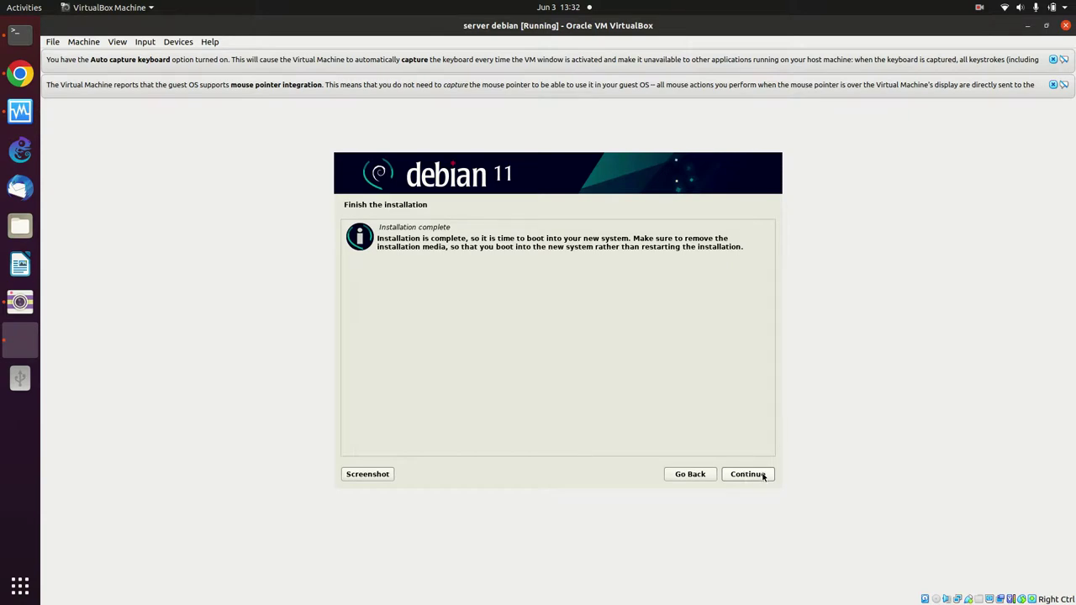
- Confirm Installation complete so the VM reboots into the installed Debian 11
click(766, 474)
click(762, 475)
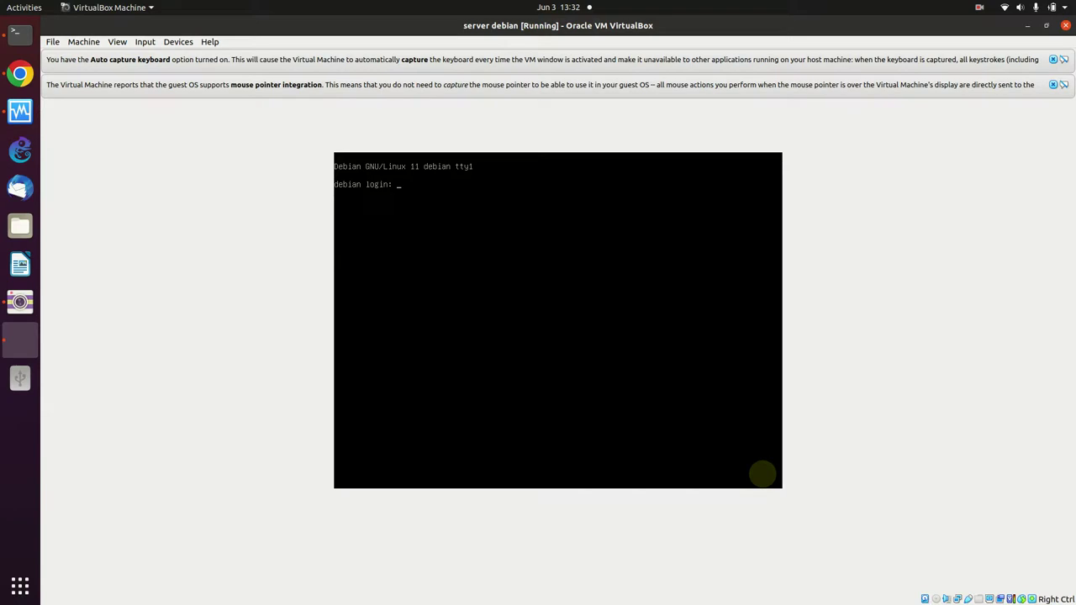
- Log in as the regular user and run ifconfig, which returns 'command not found'
text(diskominfo)
key(Return)
key(Return)
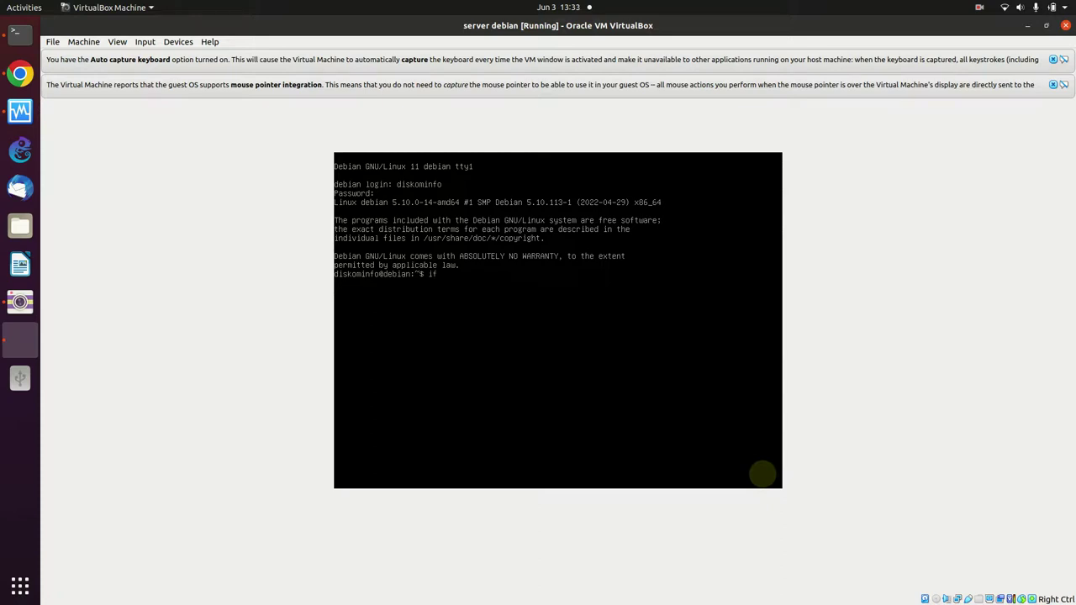
text(config)
key(Return)
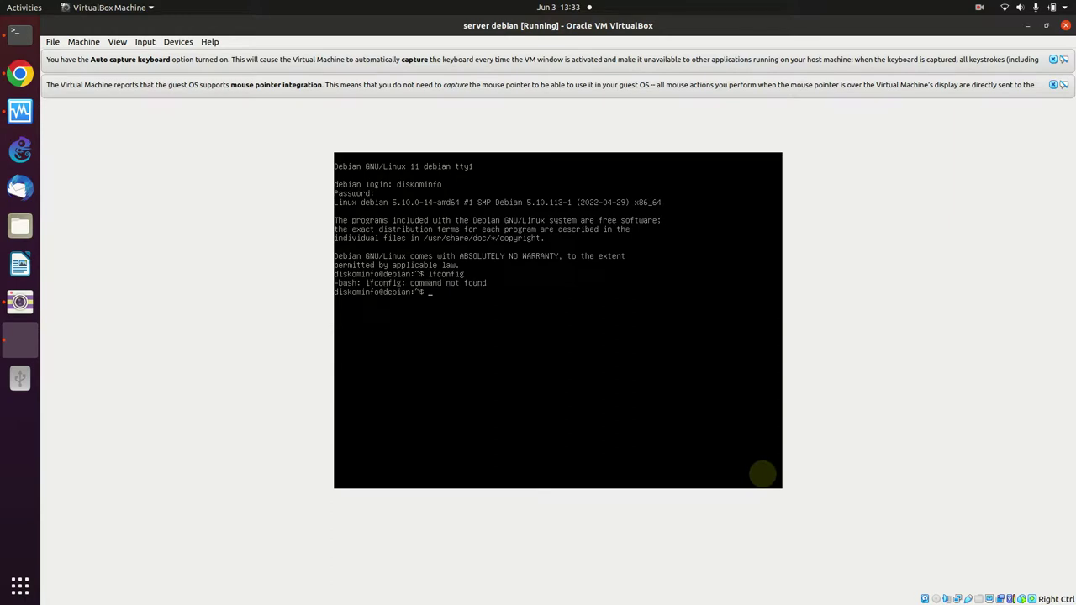
- Run 'ip a' (enp0s3 at 10.0.2.15), find sudo missing, then exit to the login prompt
text(ip a)
key(Return)
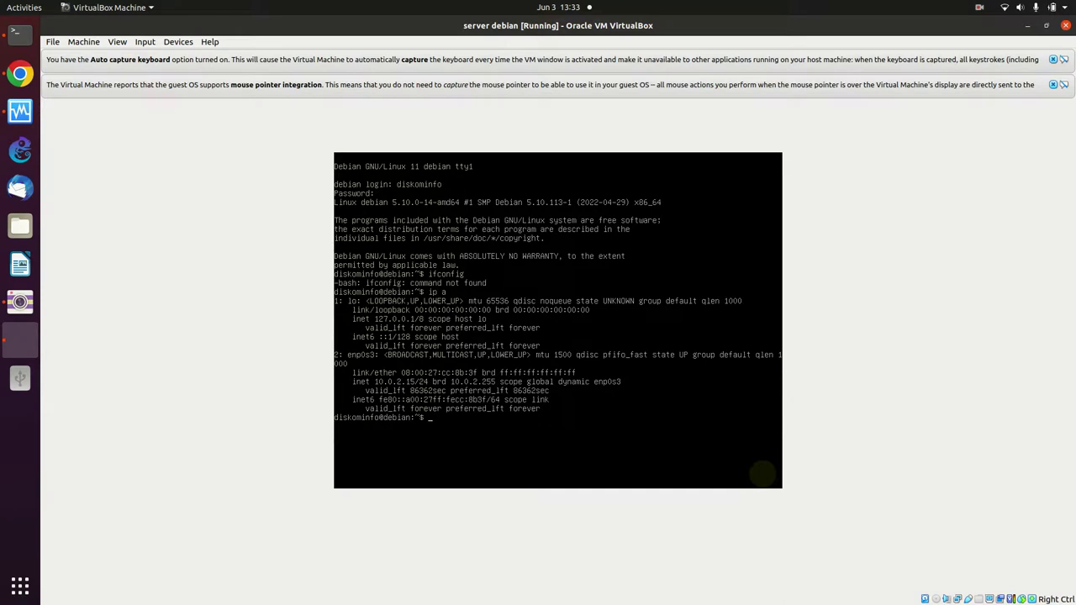
text(sudo su)
key(Return)
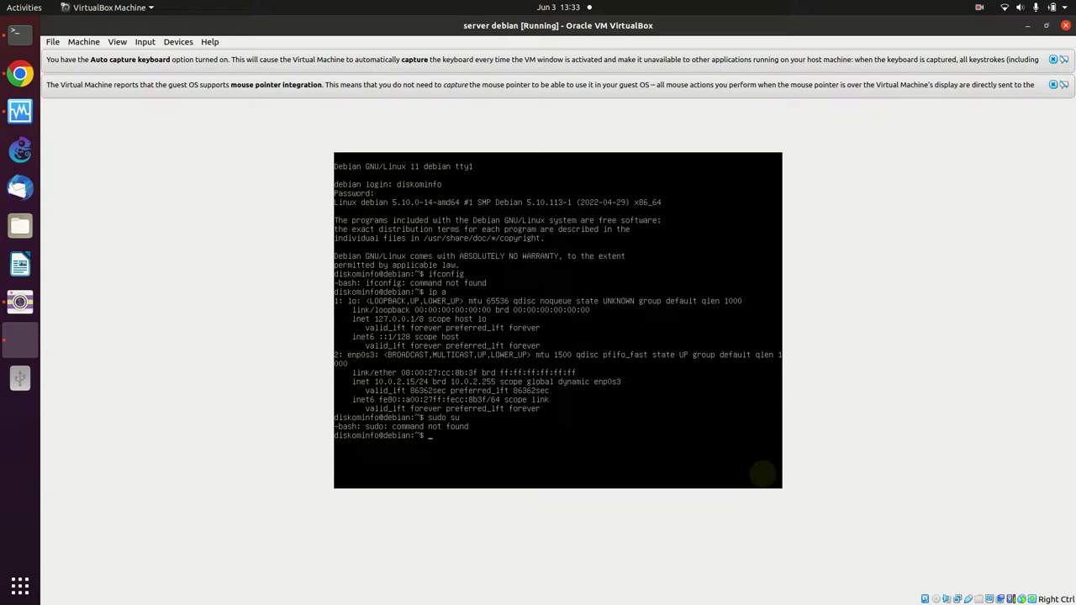
text(sudo)
key(Return)
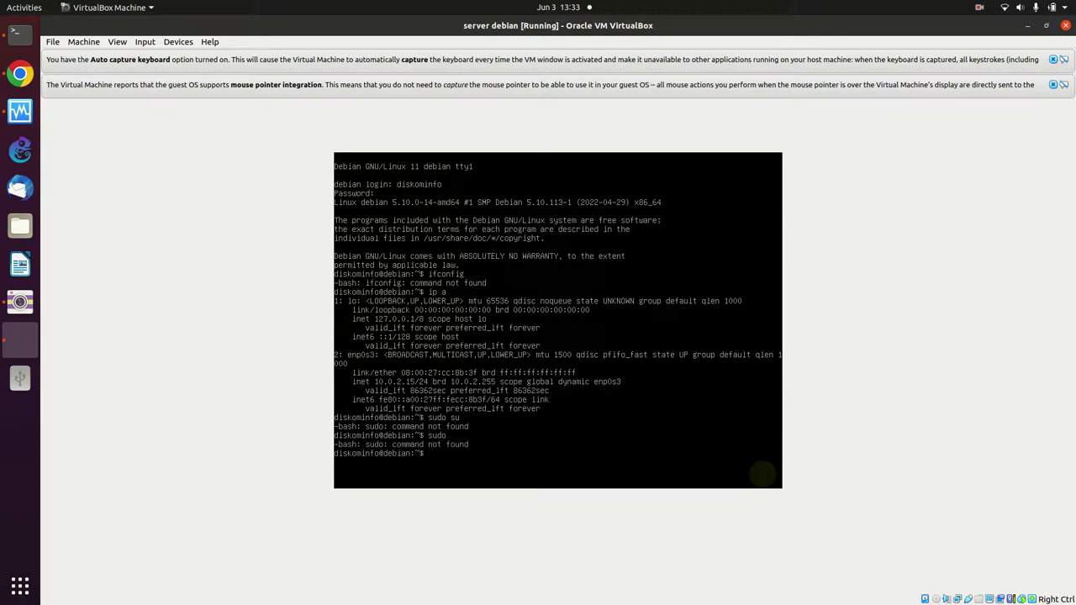
text(exit)
key(Return)
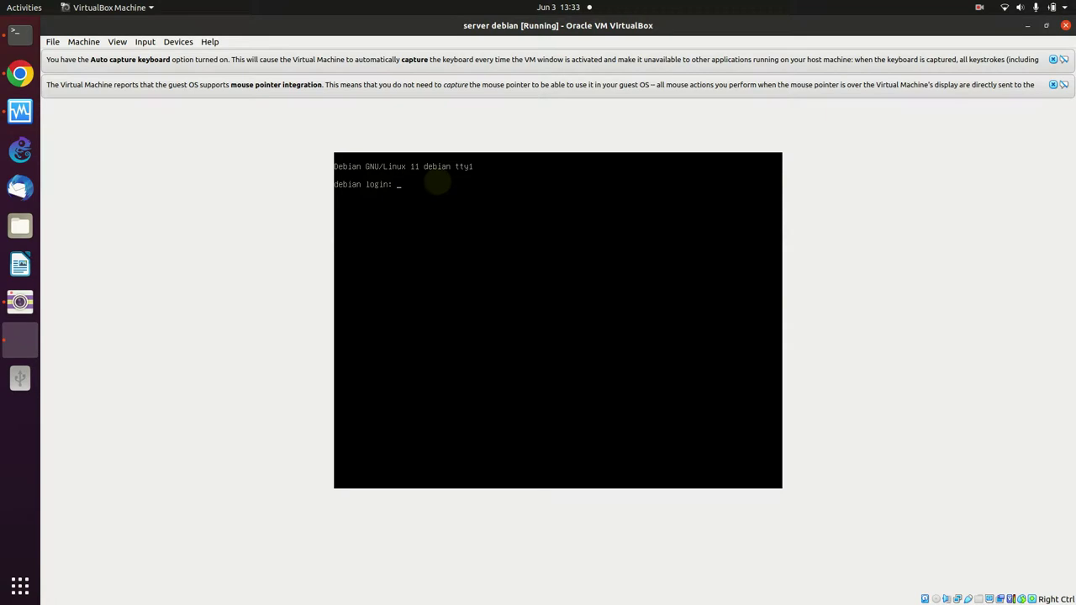
- Log in as root and run 'ip a', confirming enp0s3 still has 10.0.2.15
text(root)
key(Return)
key(Return)
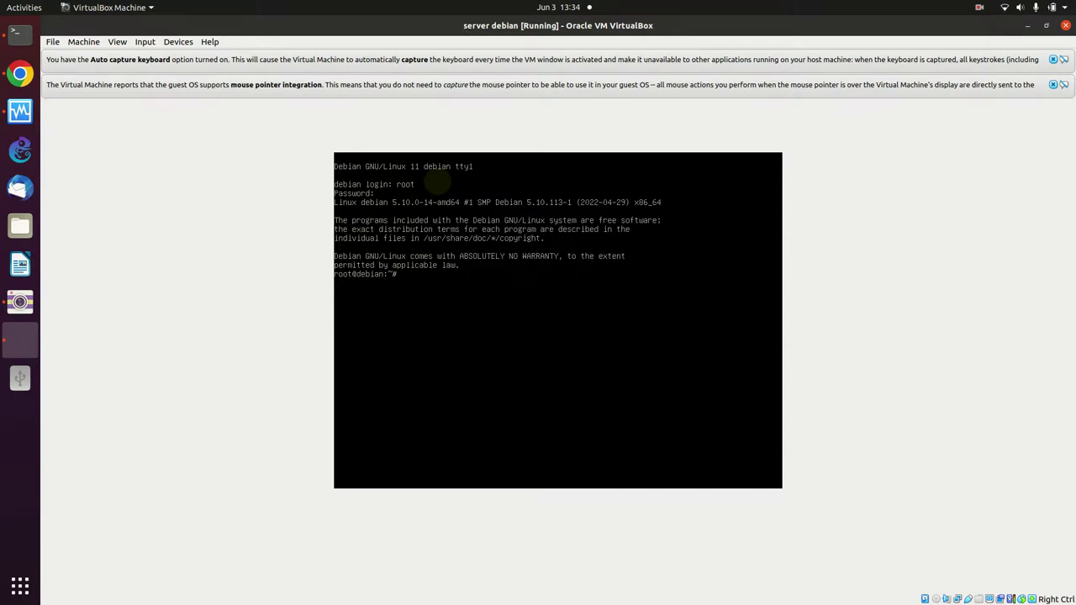
click(437, 182)
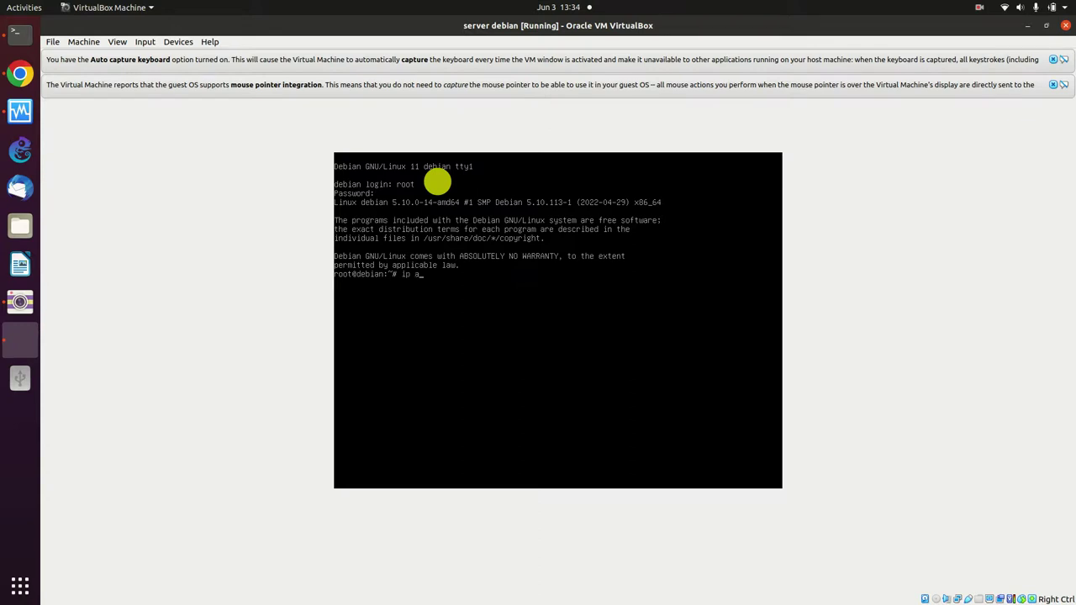
key(Return)
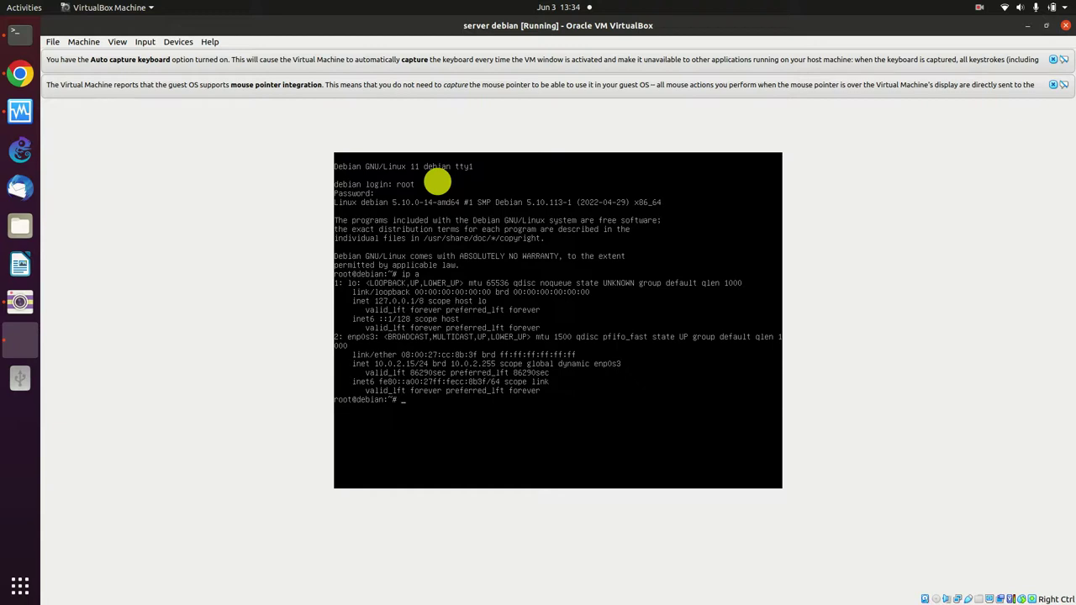
text(di)
text(g www.google.com)
key(Return)
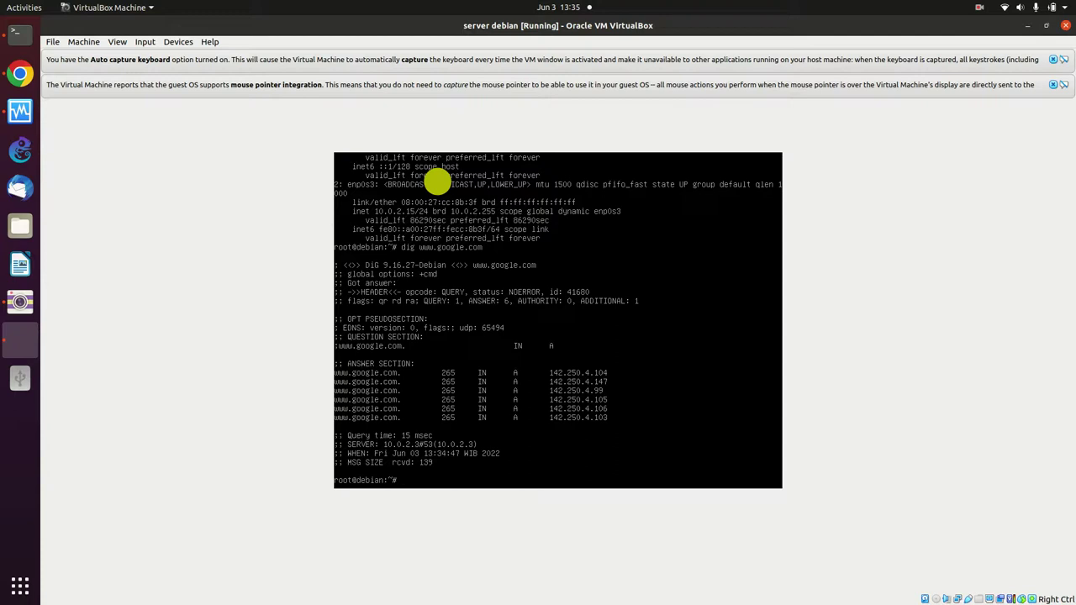
text(ut)
text(hut down)
key(BackSpace)
key(BackSpace)
key(BackSpace)
text(own)
key(Return)
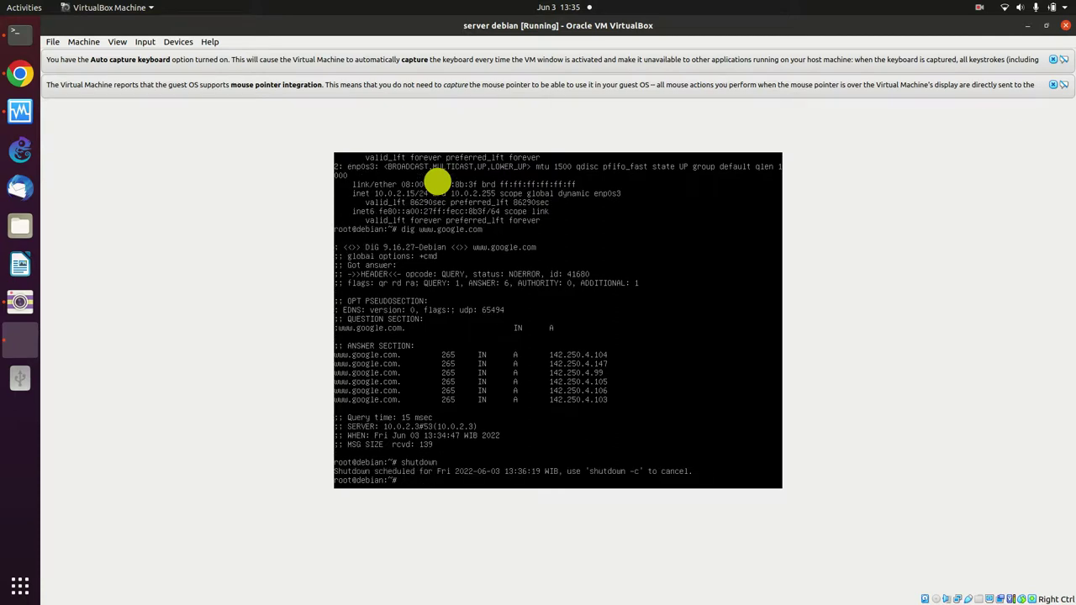
text(shutdown -h now)
key(Return)
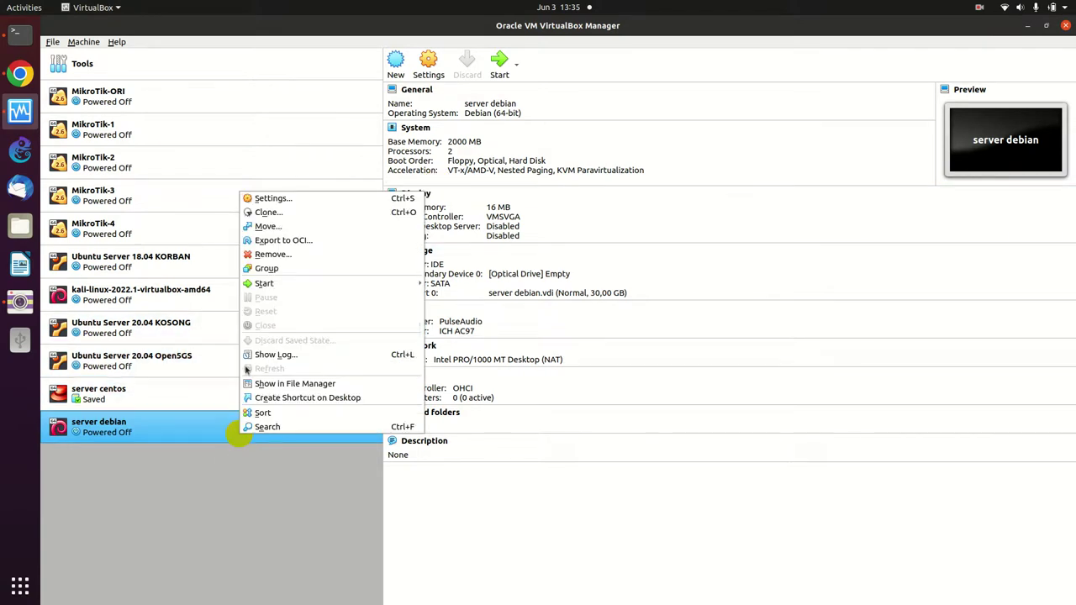
- Open the server debian machine's Settings from the VirtualBox Manager list
click(269, 202)
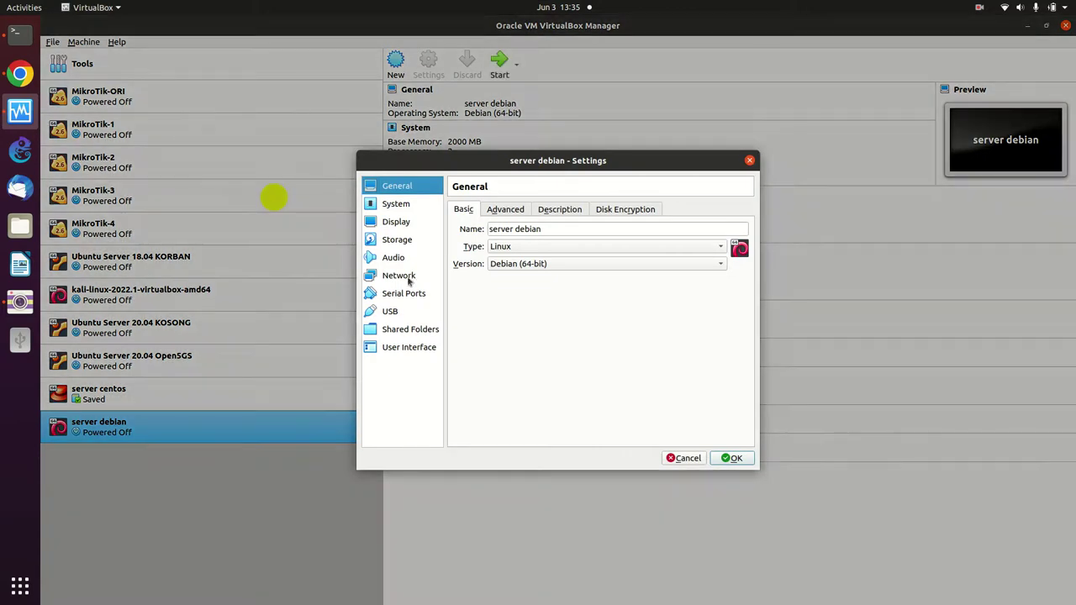
- Set Adapter 1 of server debian to Bridged Adapter on wlp2s0 and save the settings
click(402, 276)
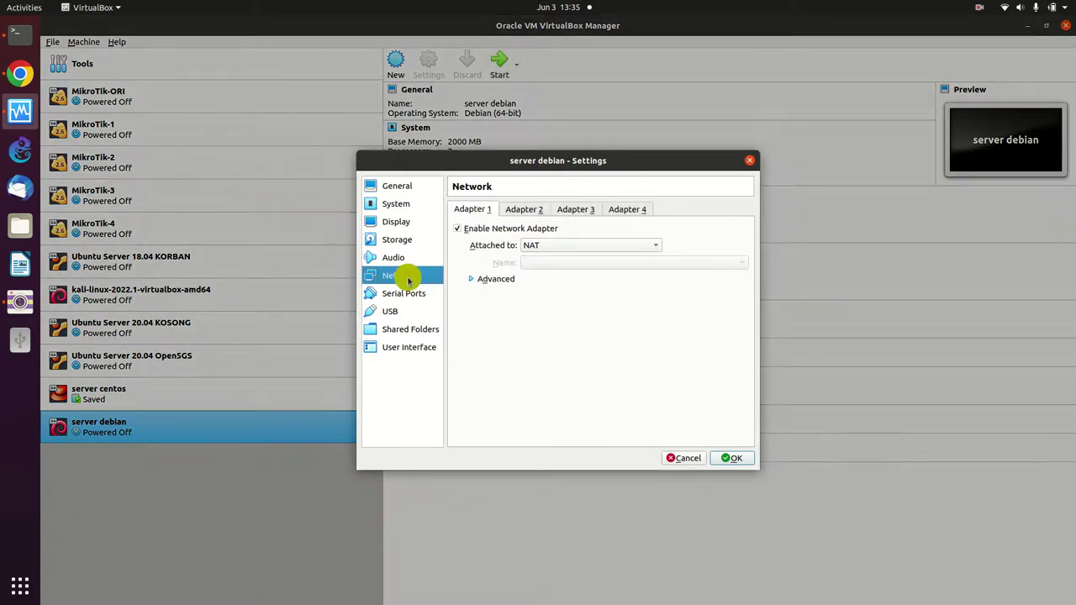
click(548, 245)
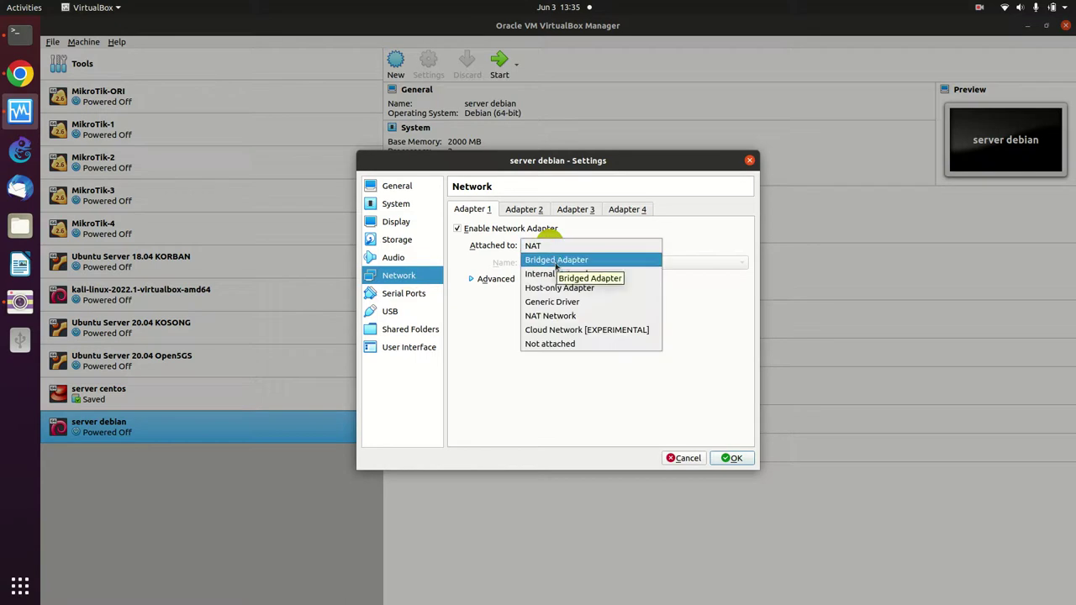
click(556, 261)
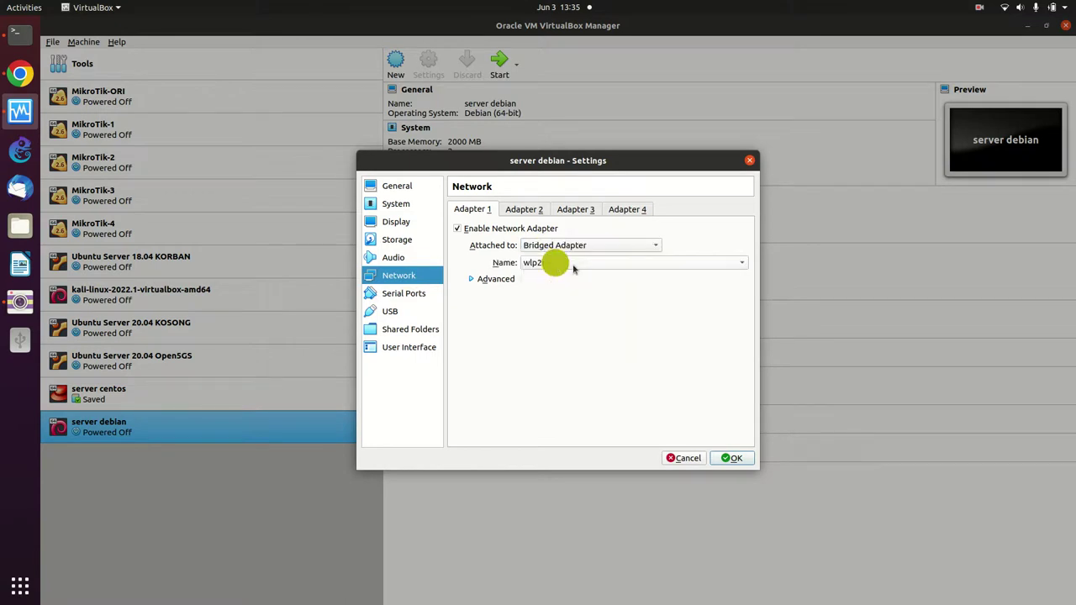
click(572, 264)
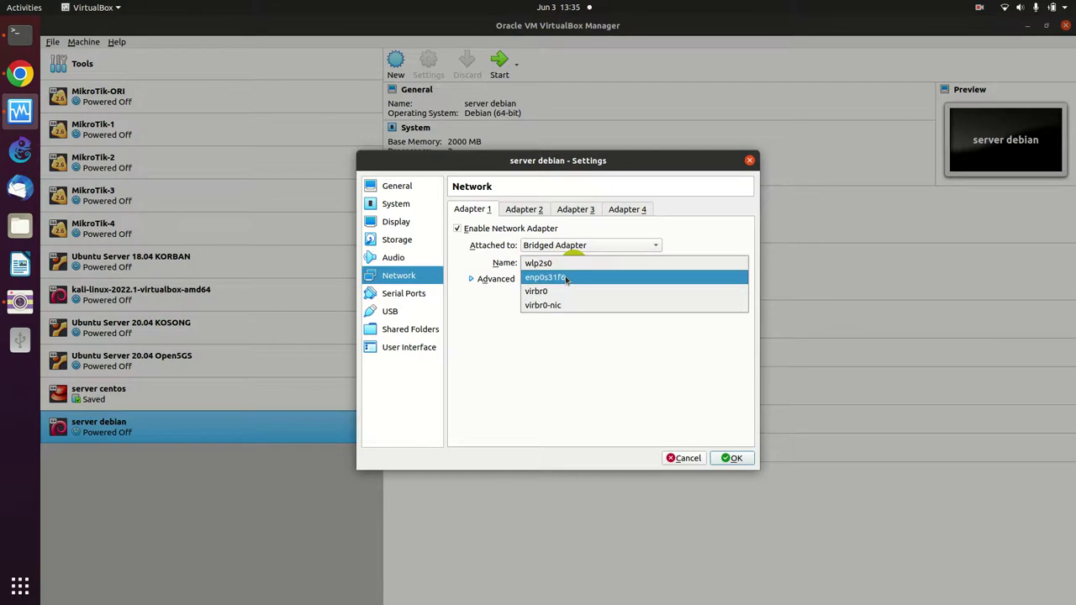
click(565, 265)
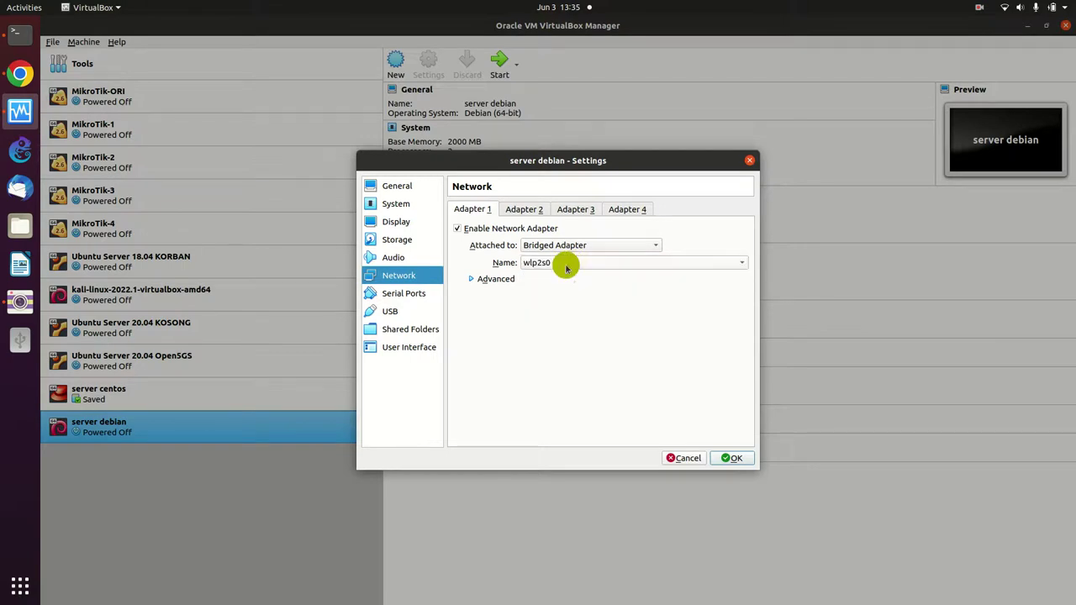
click(740, 456)
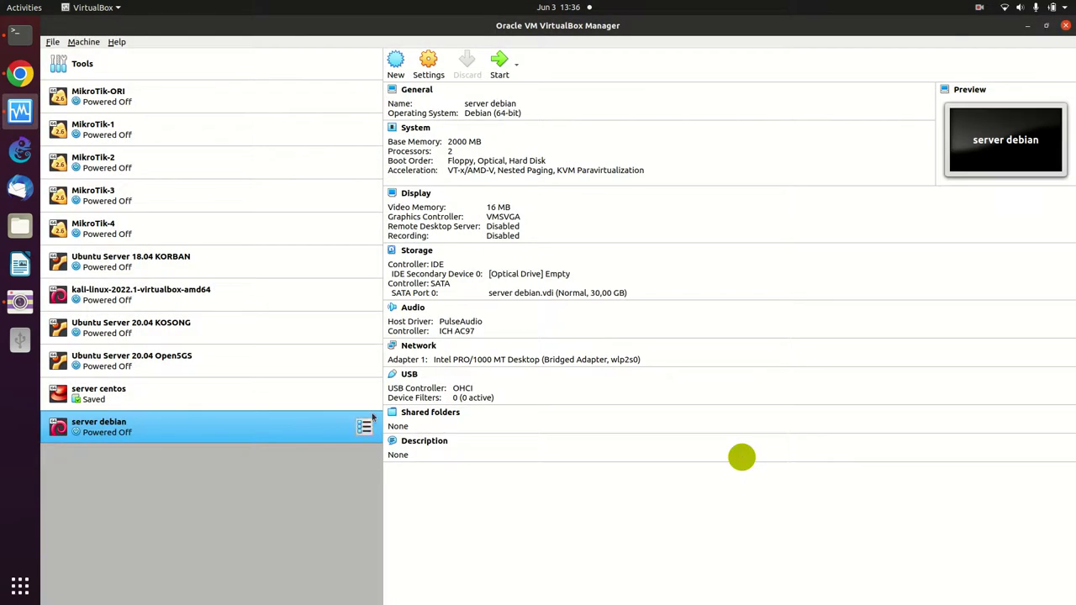
- Start server debian with Normal Start so its window shows the GNU GRUB menu
right_click(295, 429)
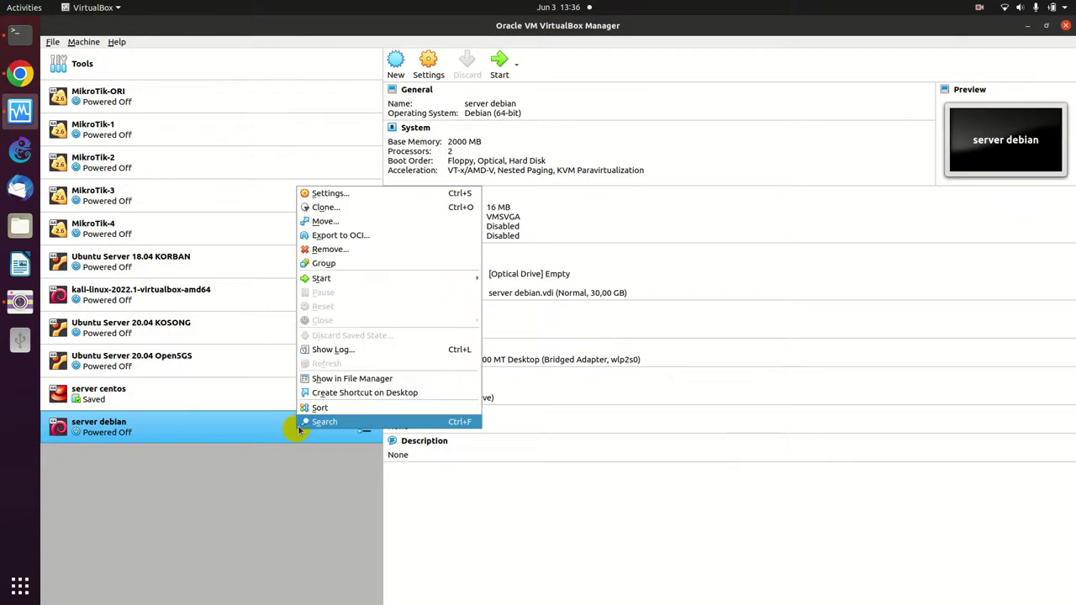
click(364, 199)
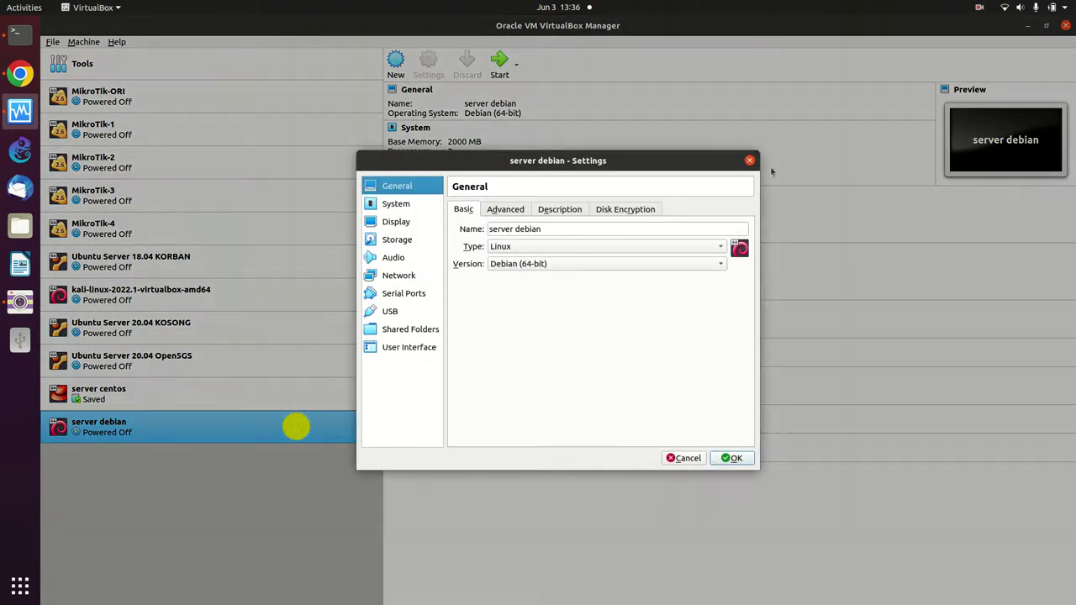
click(750, 159)
right_click(309, 420)
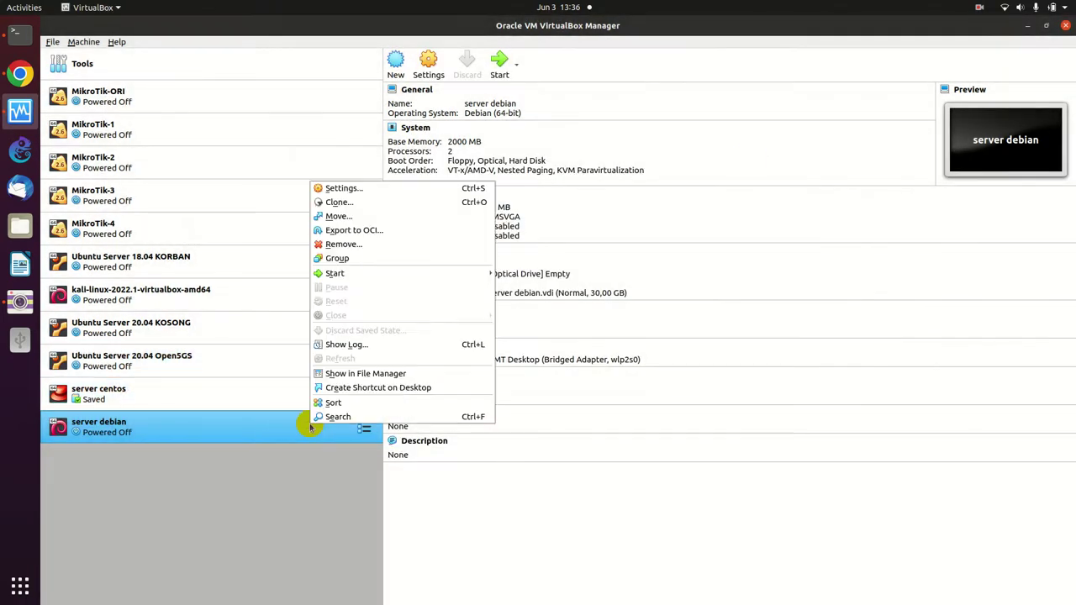
mouse_move(347, 275)
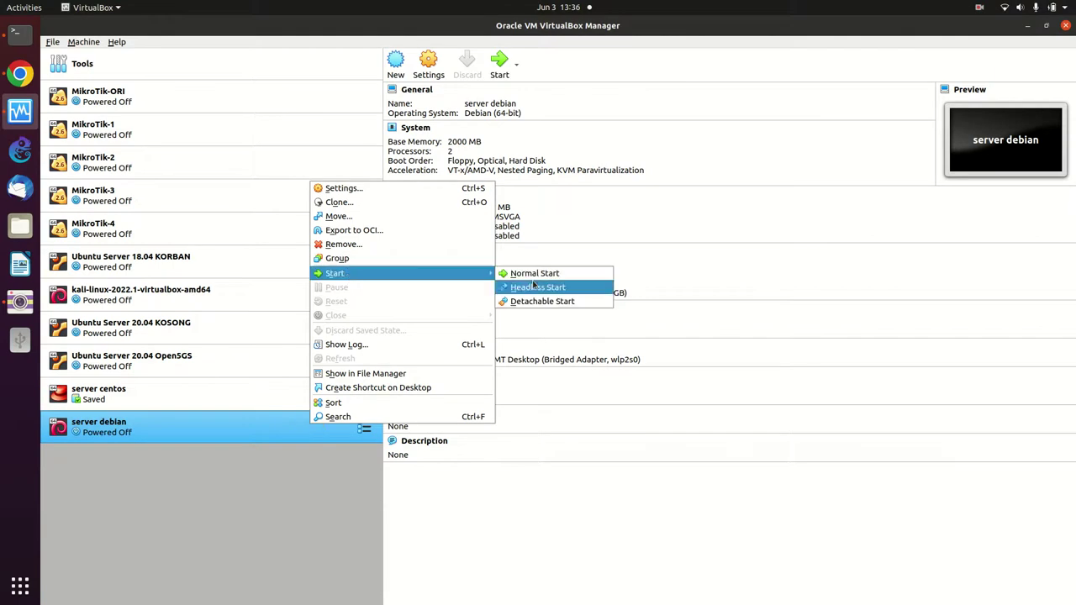
click(530, 274)
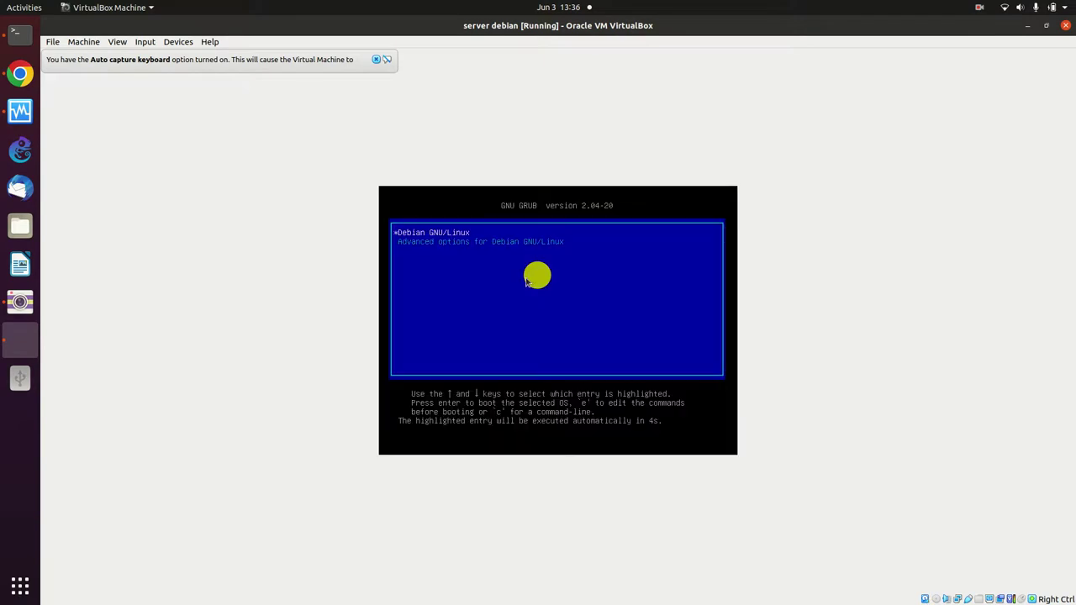
- Boot Debian from GRUB, log in as root, and run ip a to show enp0s3 at 192.168.18.122
key(Return)
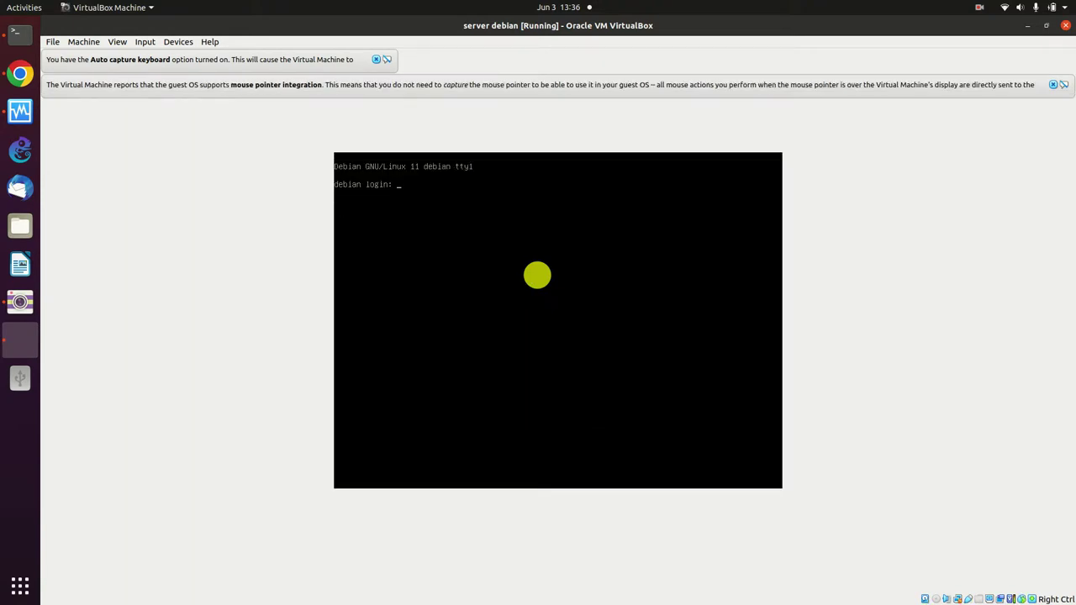
text(diskomin)
key(BackSpace)
key(BackSpace)
key(BackSpace)
text(minfo)
key(BackSpace)
key(BackSpace)
key(BackSpace)
key(BackSpace)
key(BackSpace)
key(BackSpace)
key(BackSpace)
key(BackSpace)
key(BackSpace)
key(BackSpace)
key(BackSpace)
text(root)
key(Return)
key(Return)
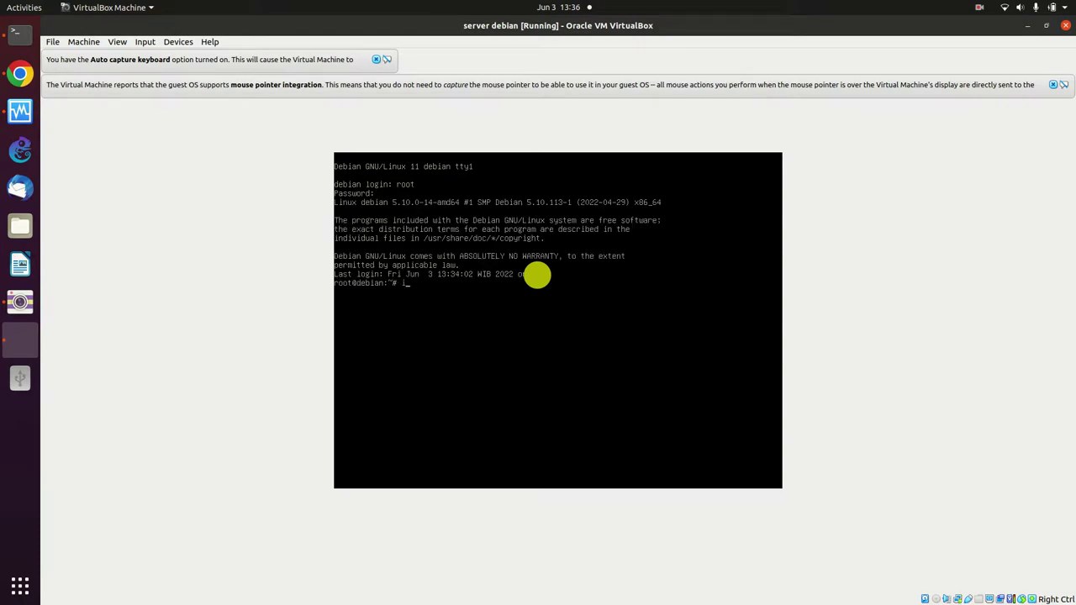
key(BackSpace)
key(BackSpace)
key(Return)
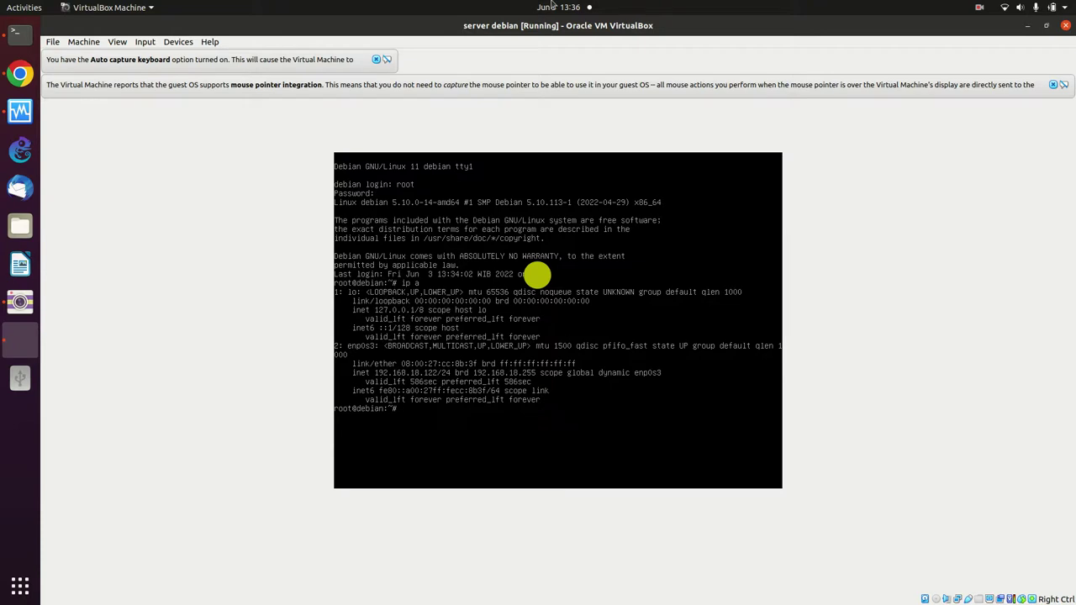
- Ping 192.168.18.122 from a new host terminal tab, getting 4 replies with 0% loss
click(19, 38)
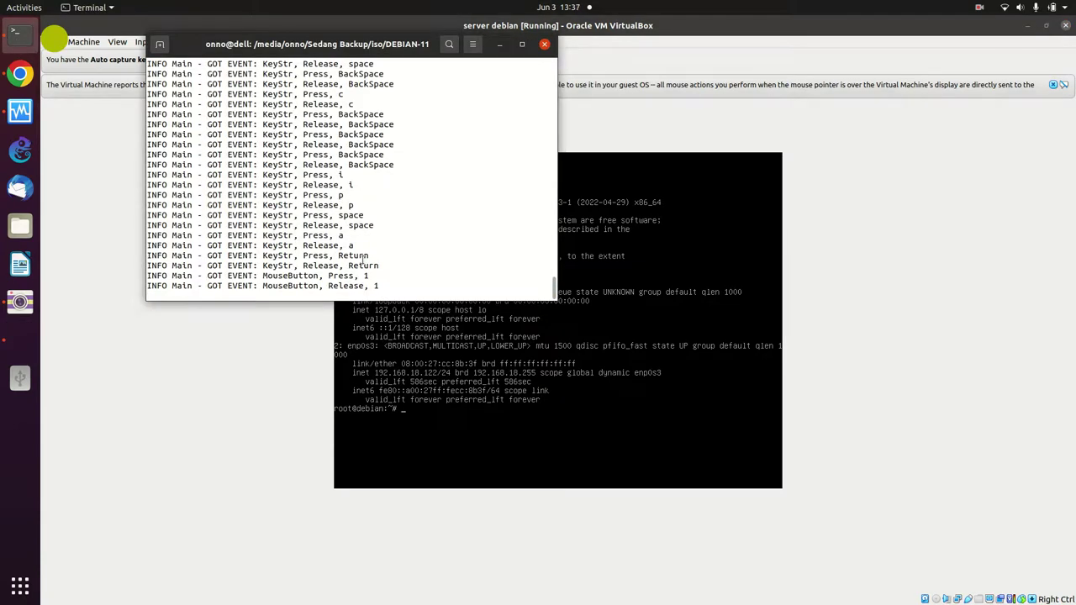
click(160, 46)
text(ping)
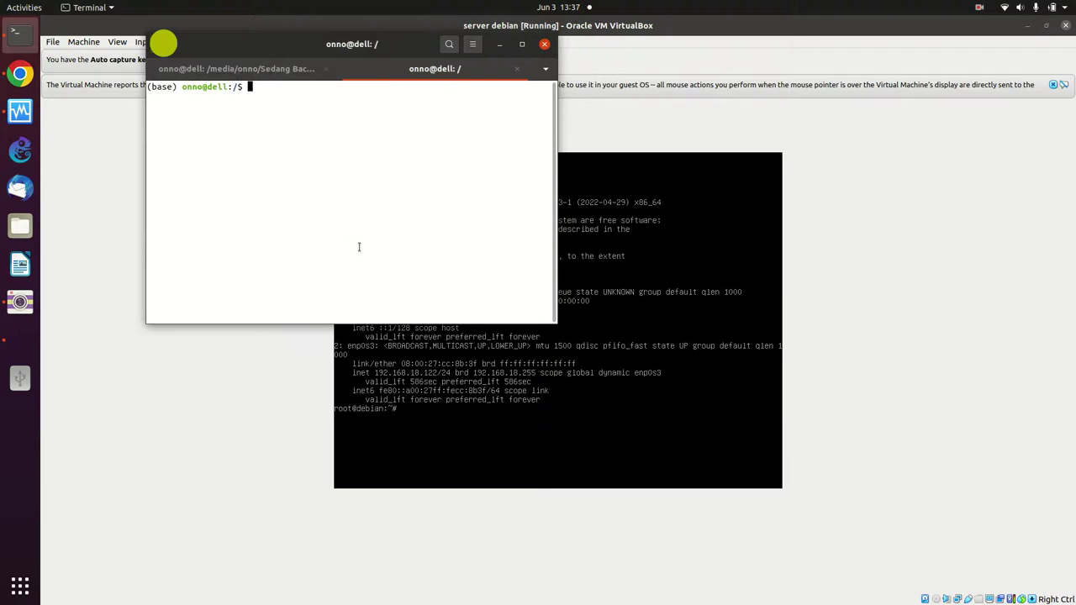
text( 192.168.18.122)
key(Return)
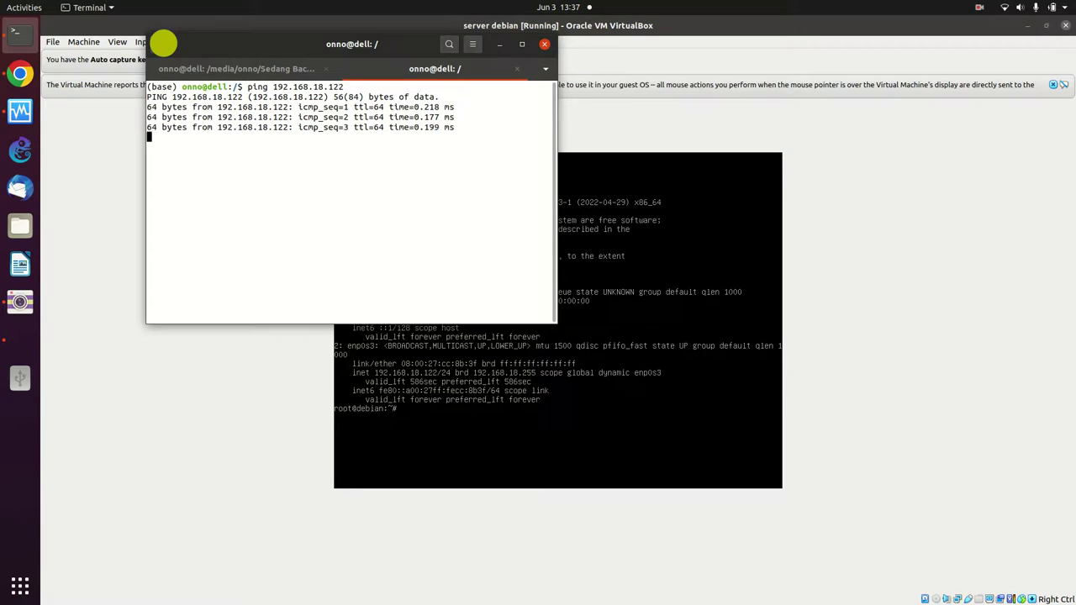
key(ctrl+c)
text(ssh)
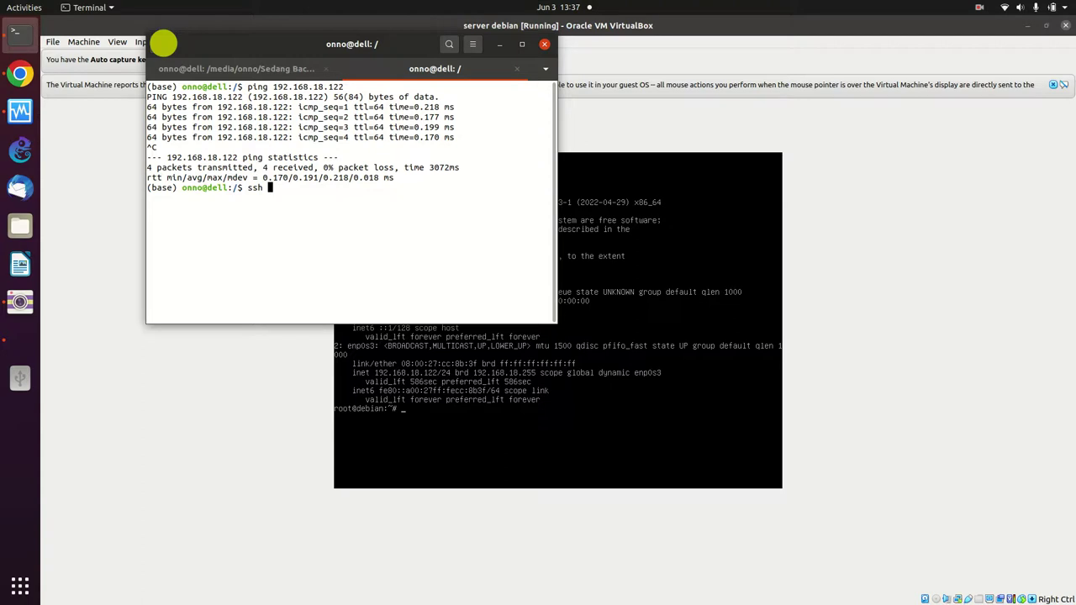
- SSH to 192.168.18.122 as the new user and answer yes to trust the host key
key(BackSpace)
key(BackSpace)
key(BackSpace)
key(BackSpace)
text(ssh diskominfo@192.168.18.122)
key(Return)
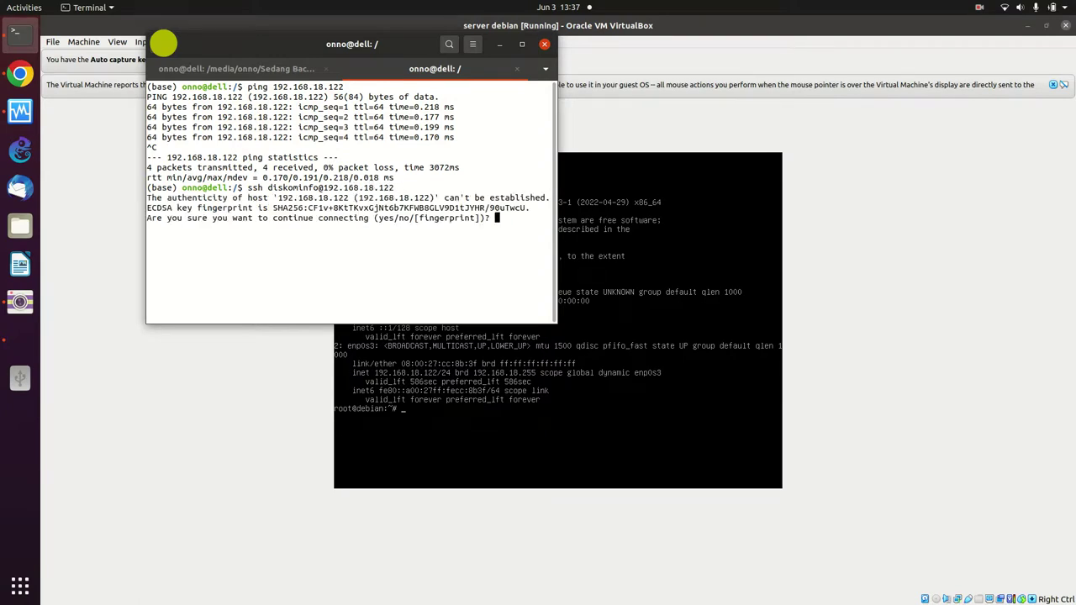
text(yes)
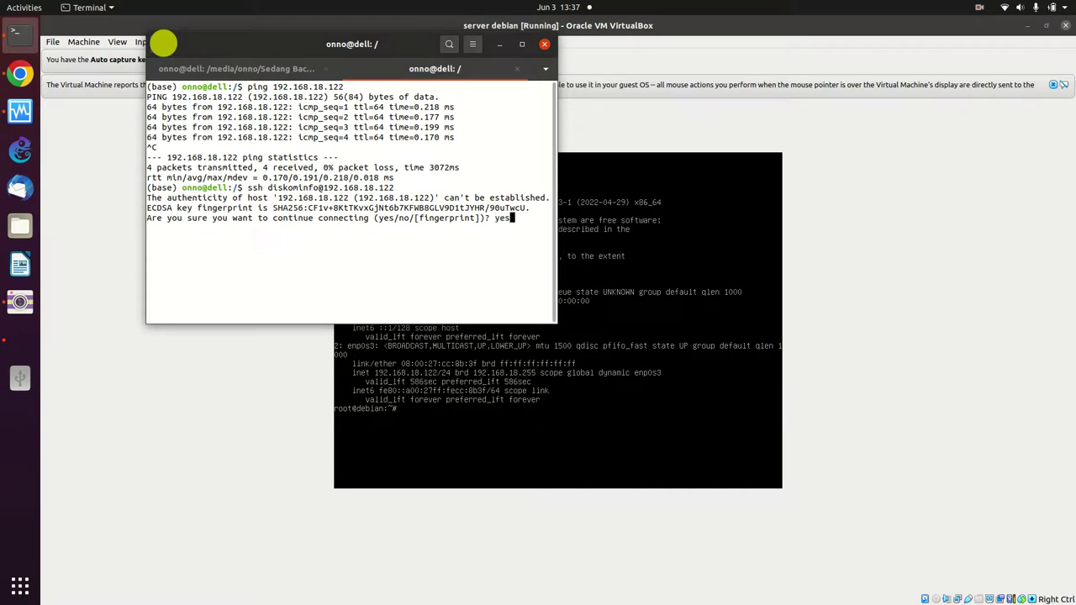